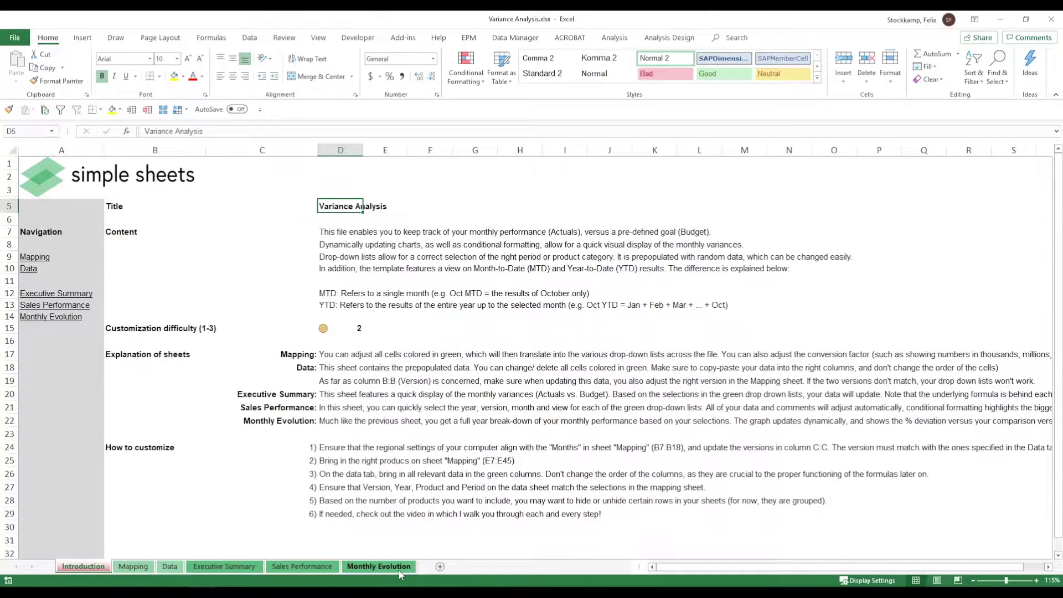
Step: Open the Mapping sheet and review its MTD/YTD entries, Month column B and Version column C
click(132, 567)
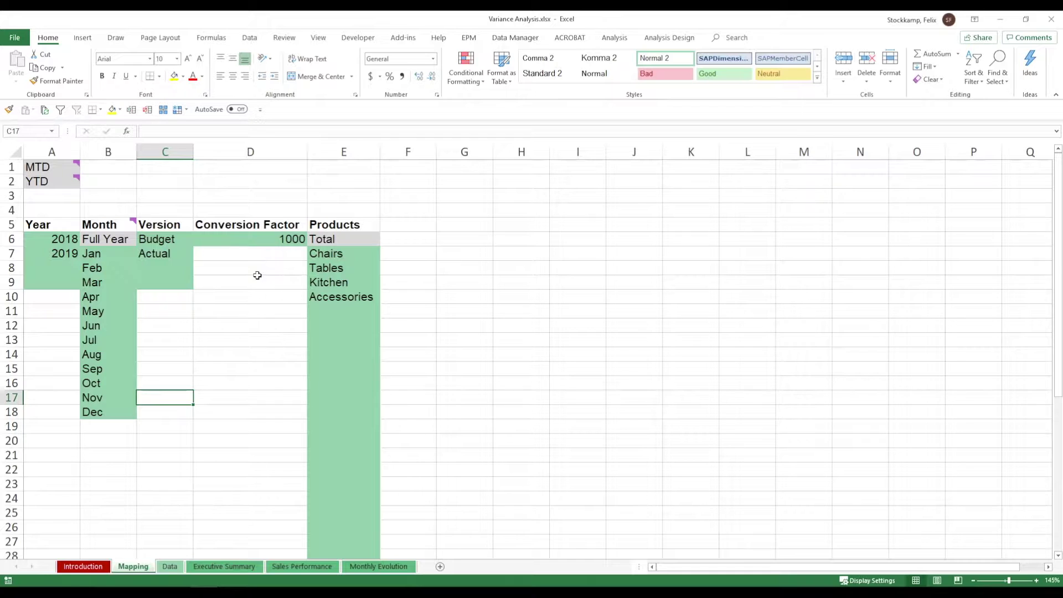
drag(58, 168, 56, 182)
mouse_move(56, 183)
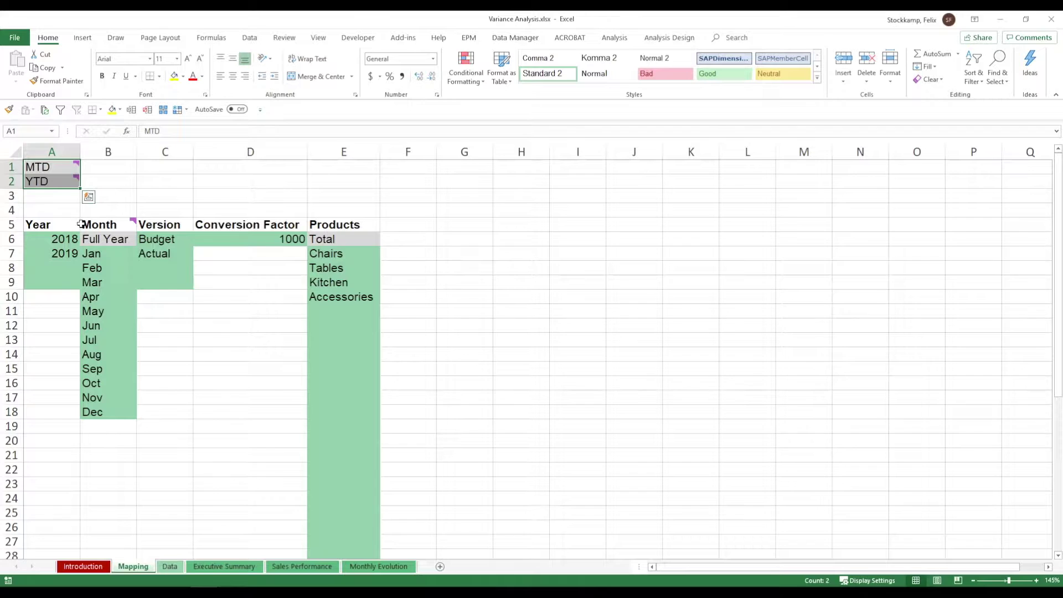
mouse_move(81, 225)
click(117, 145)
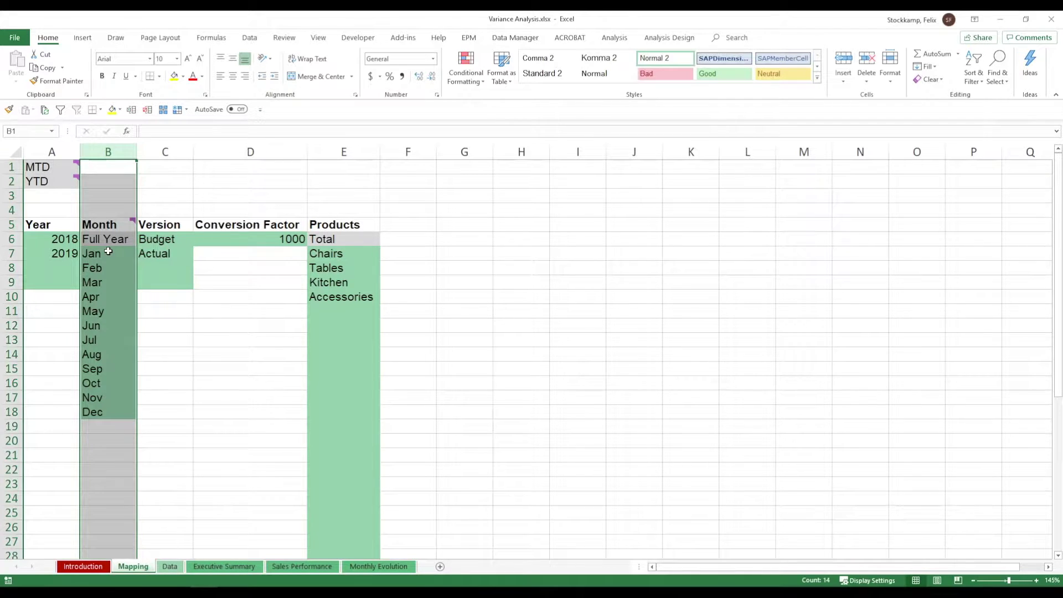
click(168, 153)
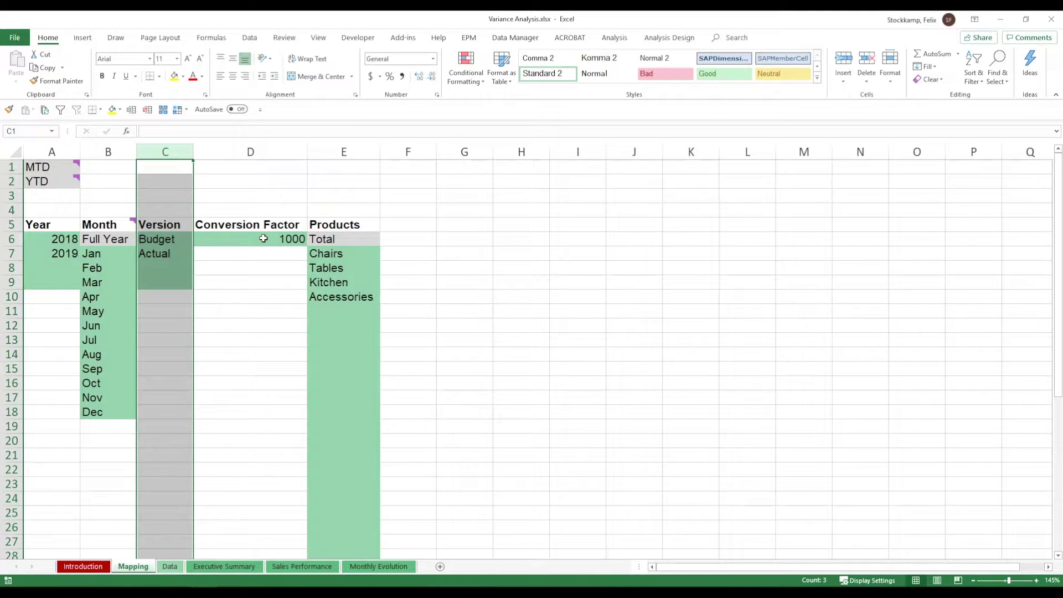
ctrl+click(368, 145)
drag(327, 255, 328, 318)
click(335, 239)
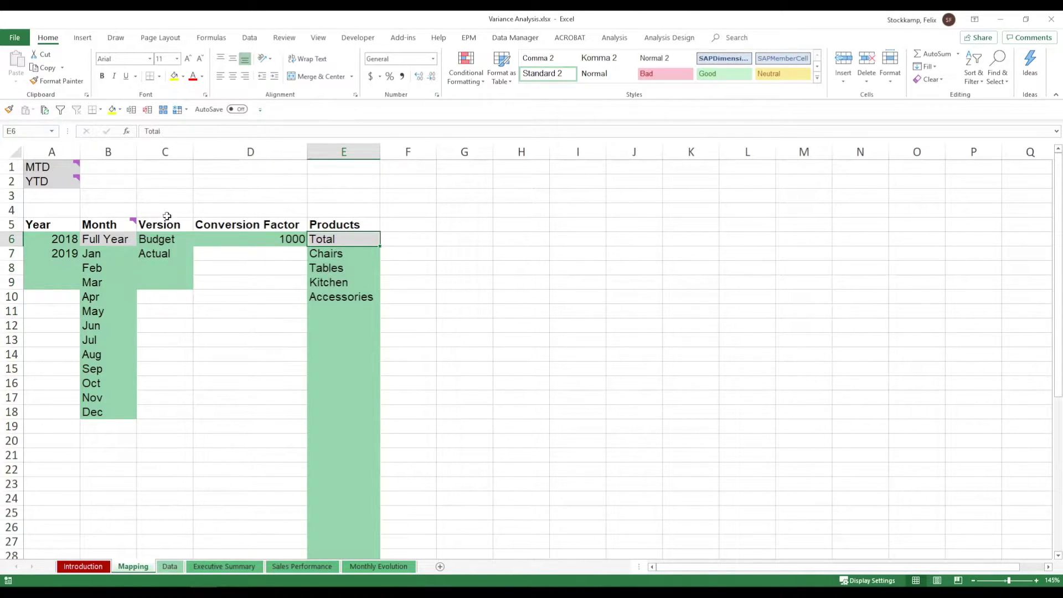
click(91, 239)
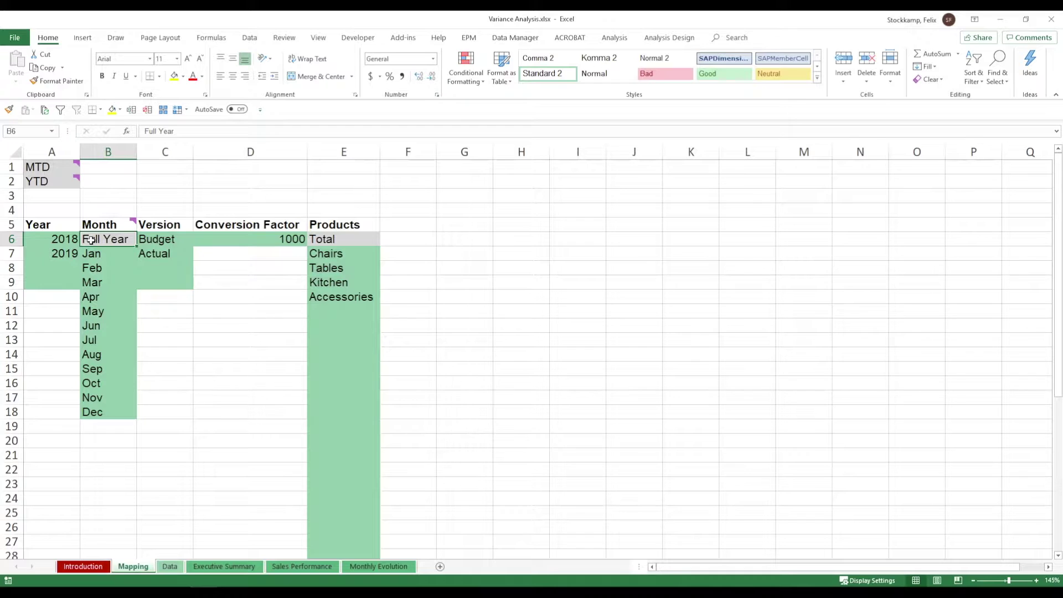
Step: On the Data sheet, select the Year/Version and Period/Product columns and inspect F2's MONTH formula
click(166, 569)
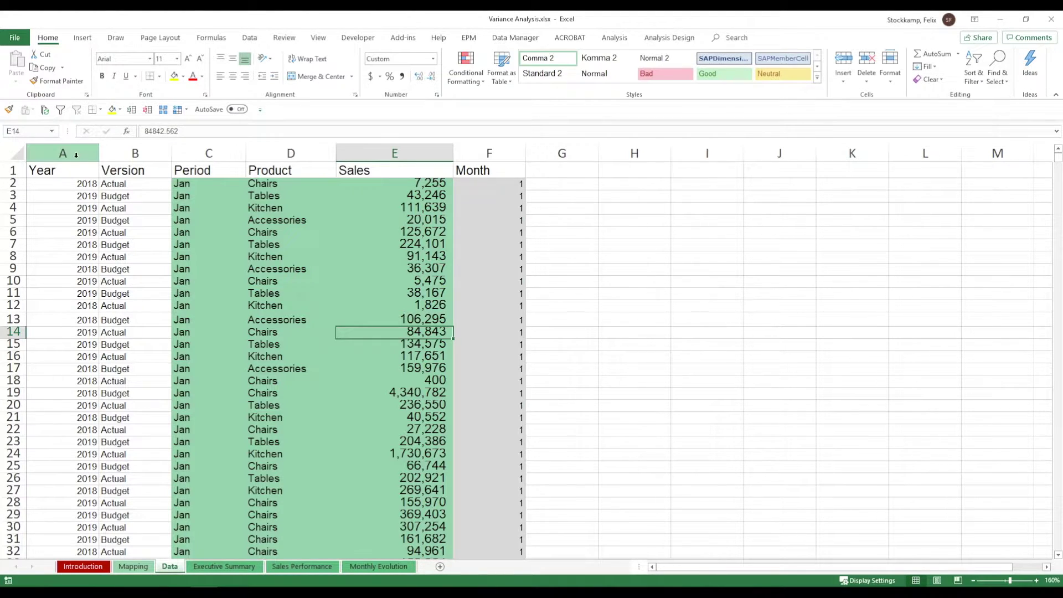
drag(72, 153, 152, 214)
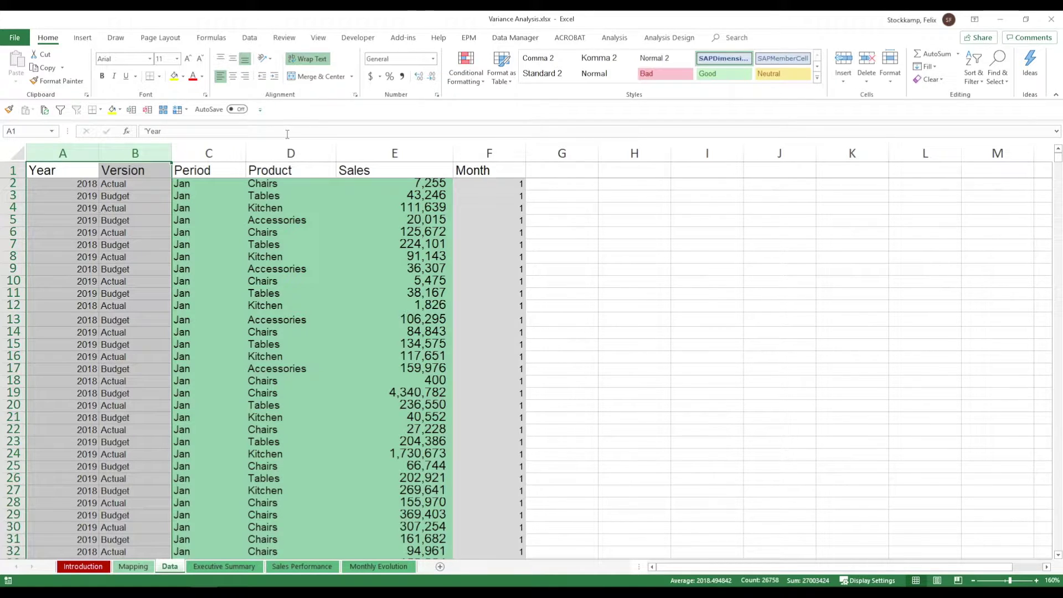
drag(228, 152, 384, 153)
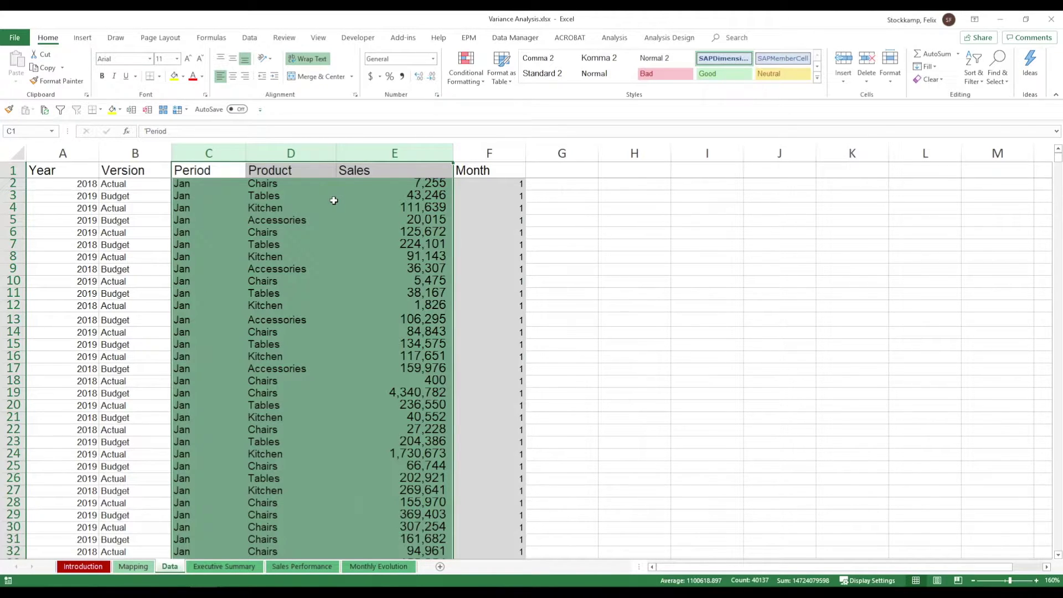
click(518, 187)
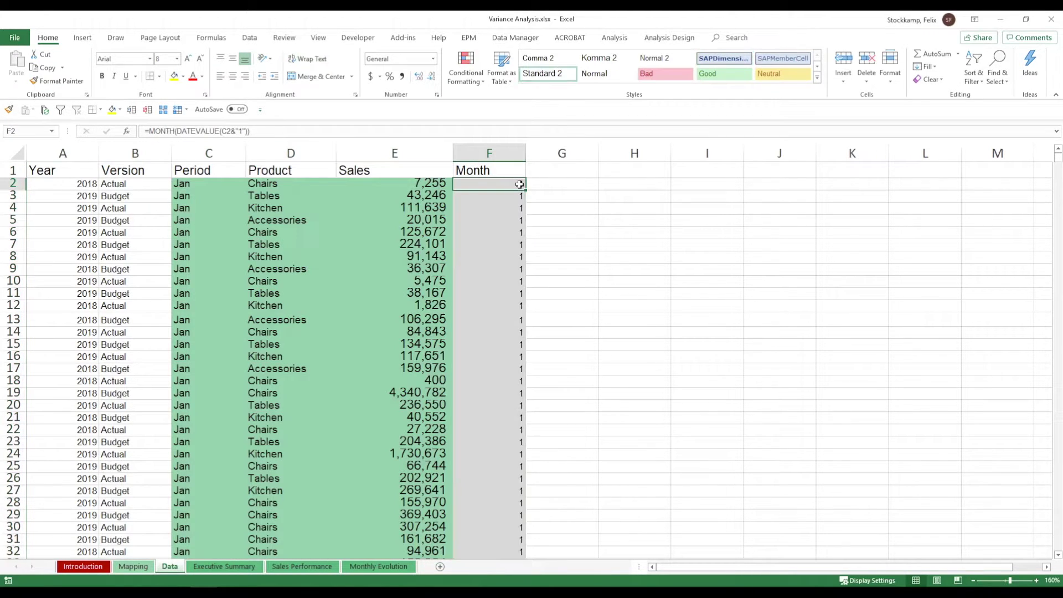
key(F2)
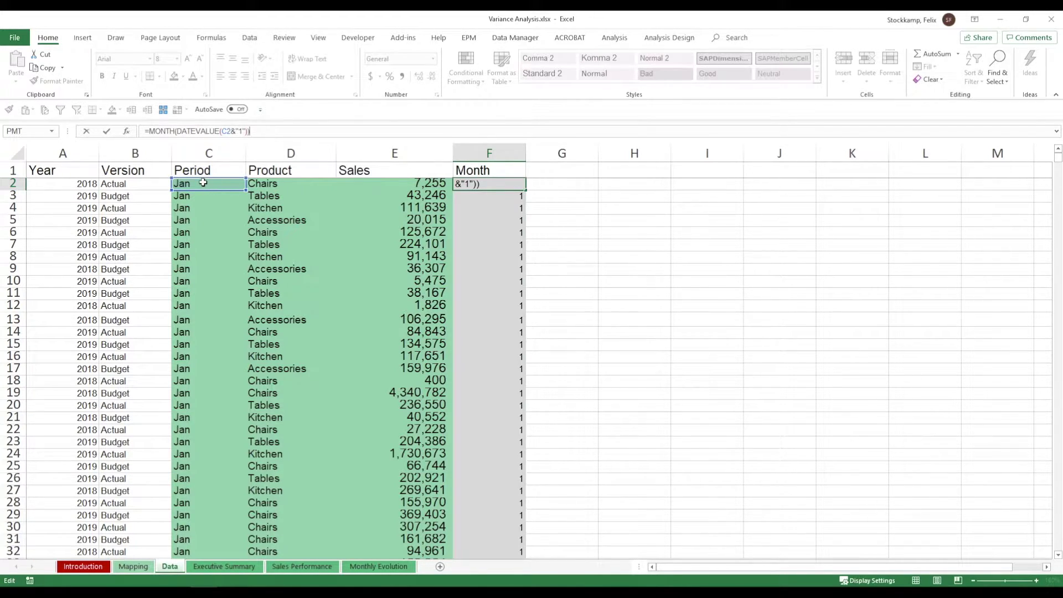
key(Escape)
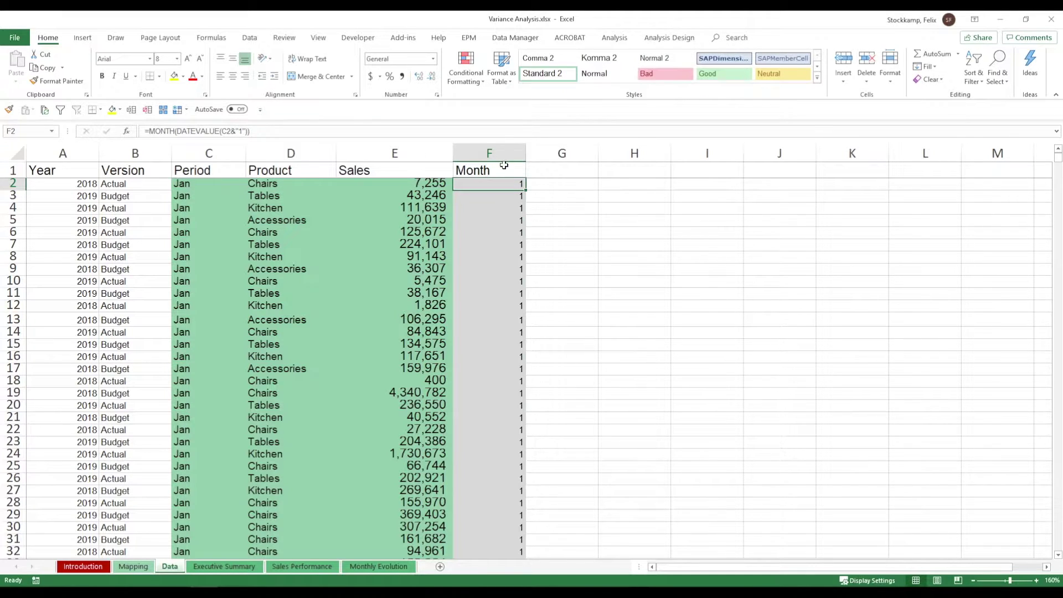
Step: Reselect the Period, Product, Sales, Year and Version columns, then go to the Executive Summary sheet
drag(209, 152, 388, 151)
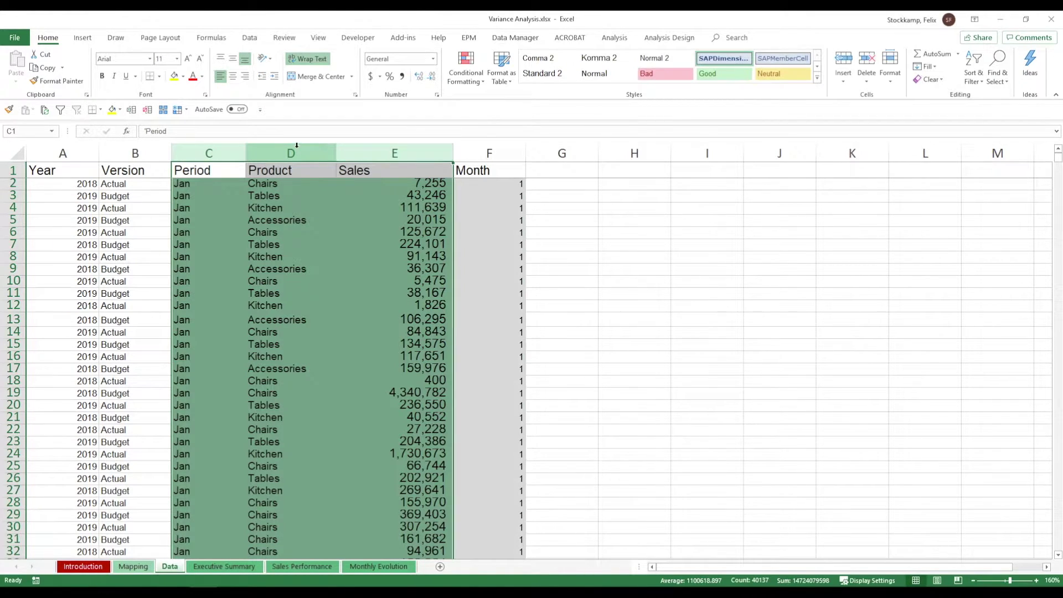
drag(78, 152, 130, 149)
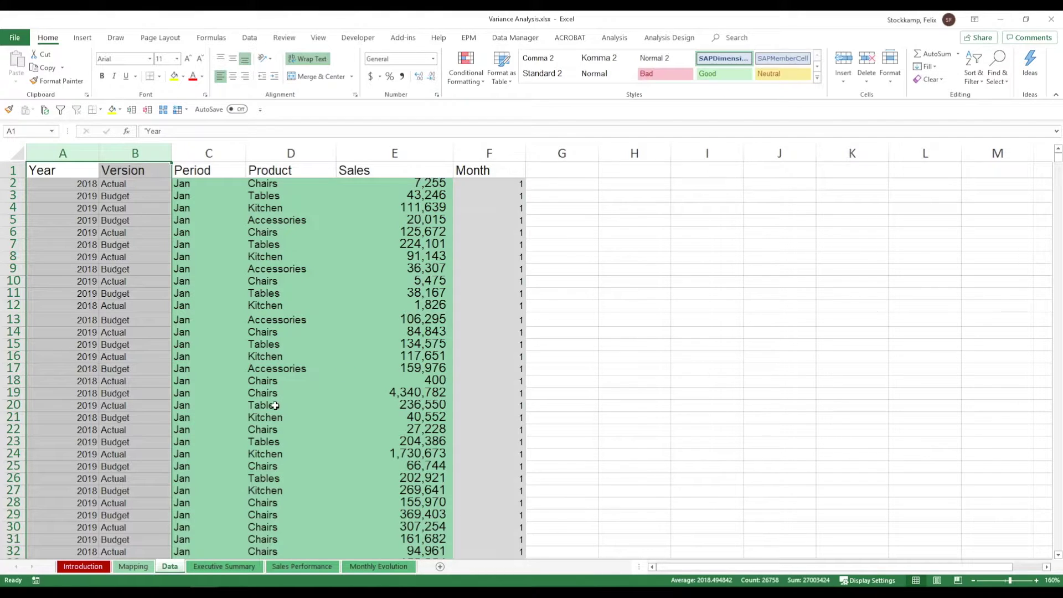
click(235, 566)
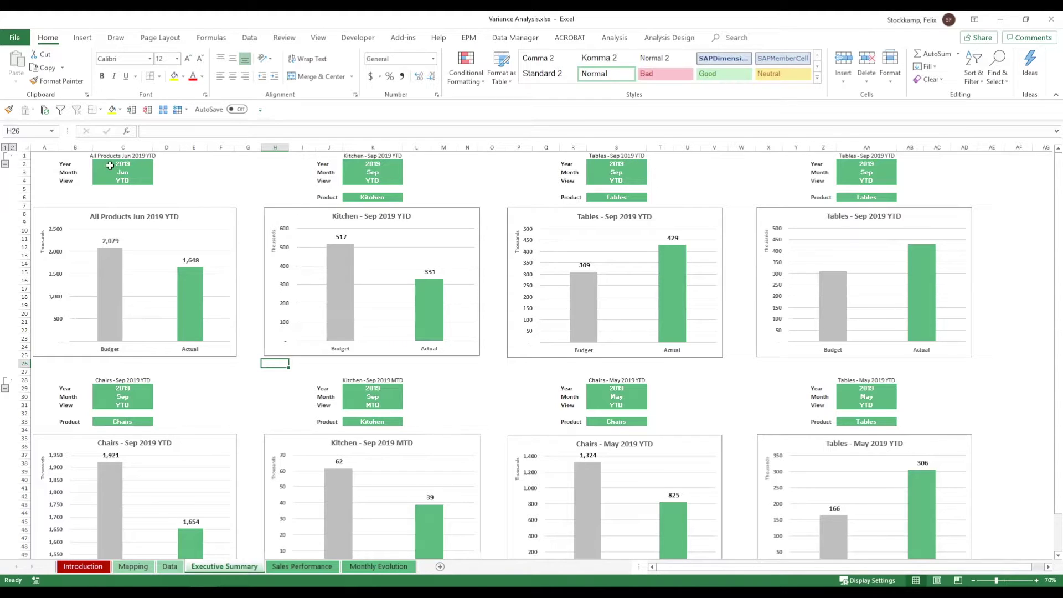
Step: Change cell C4 from YTD to MTD so the chart reads All Products Jun 2019 MTD
scroll(100, 172, up, 4)
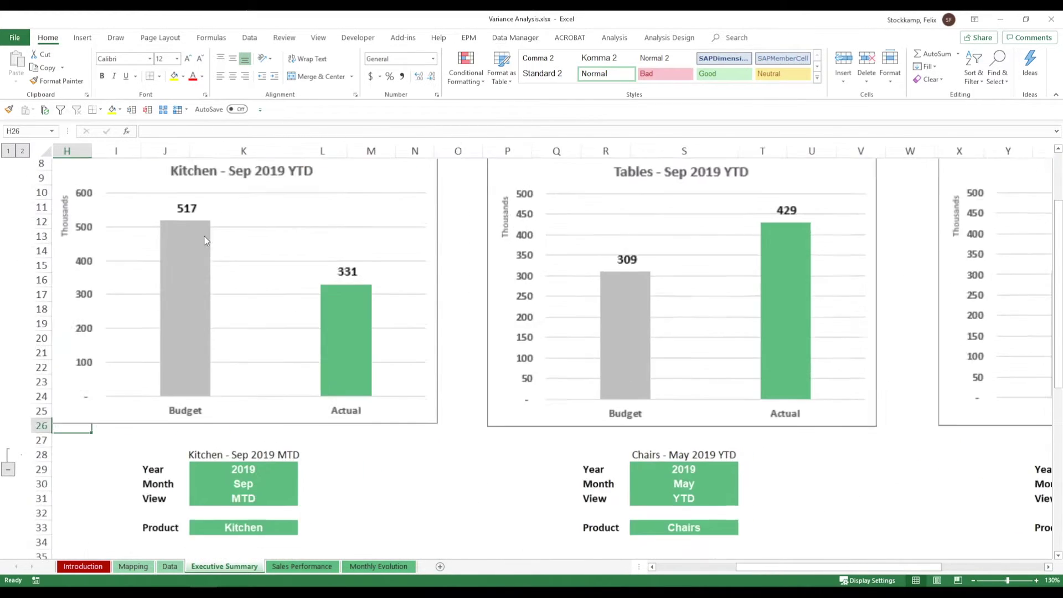
scroll(60, 233, up, 3)
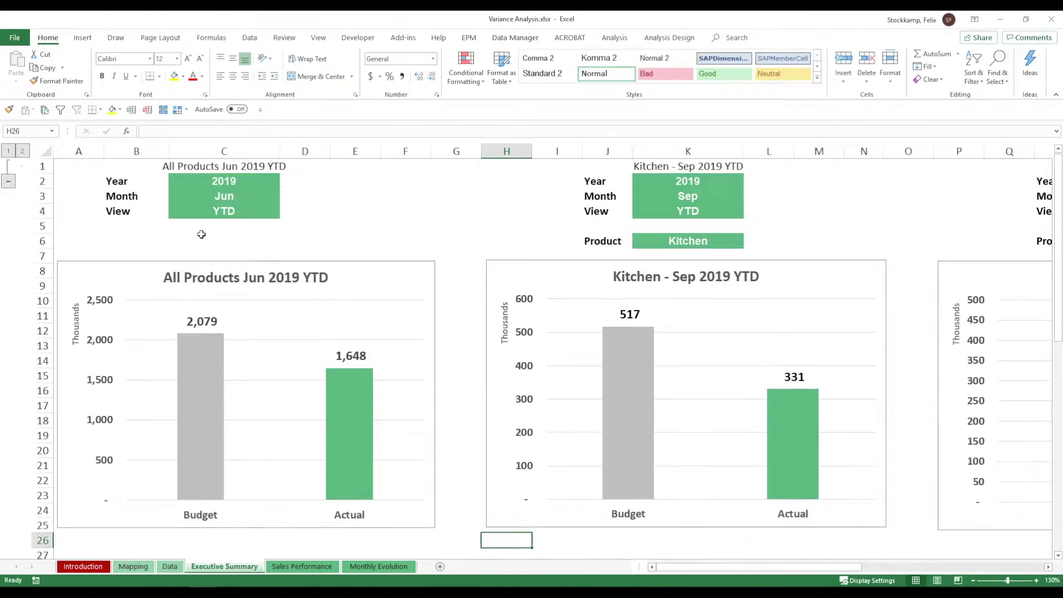
click(227, 184)
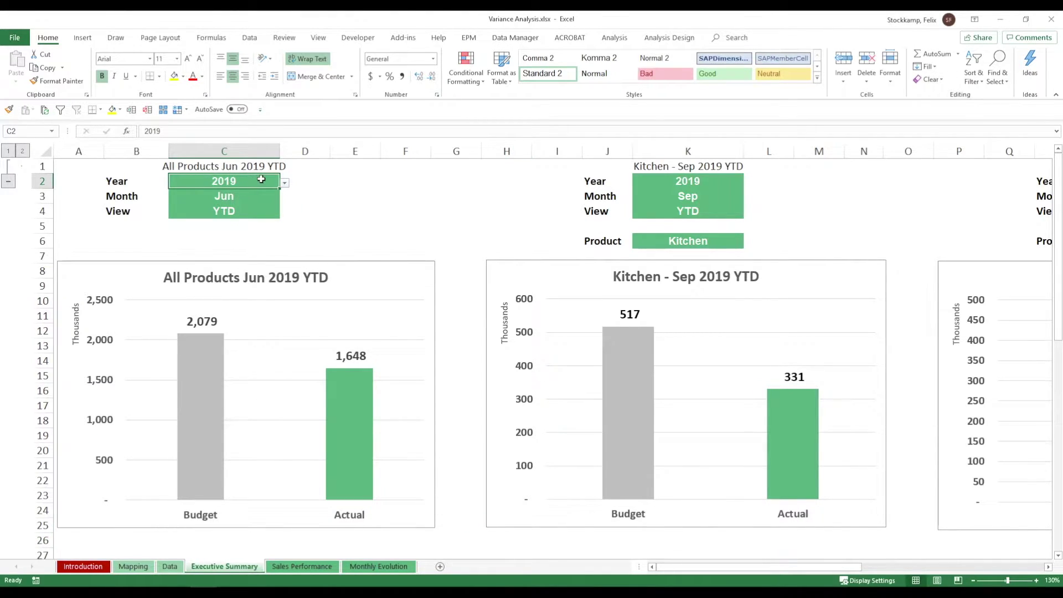
click(266, 213)
click(284, 212)
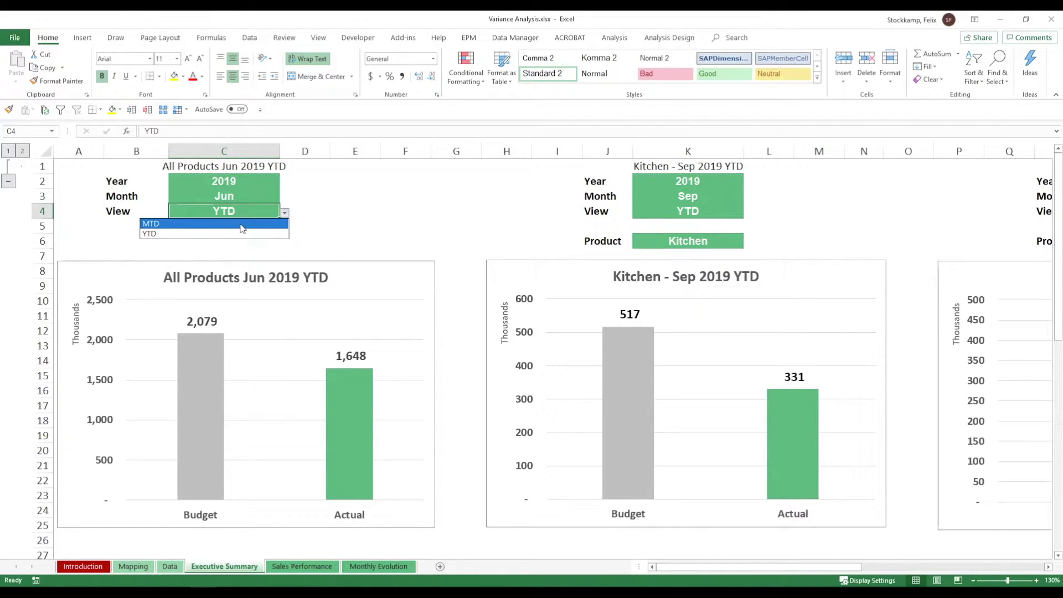
click(242, 224)
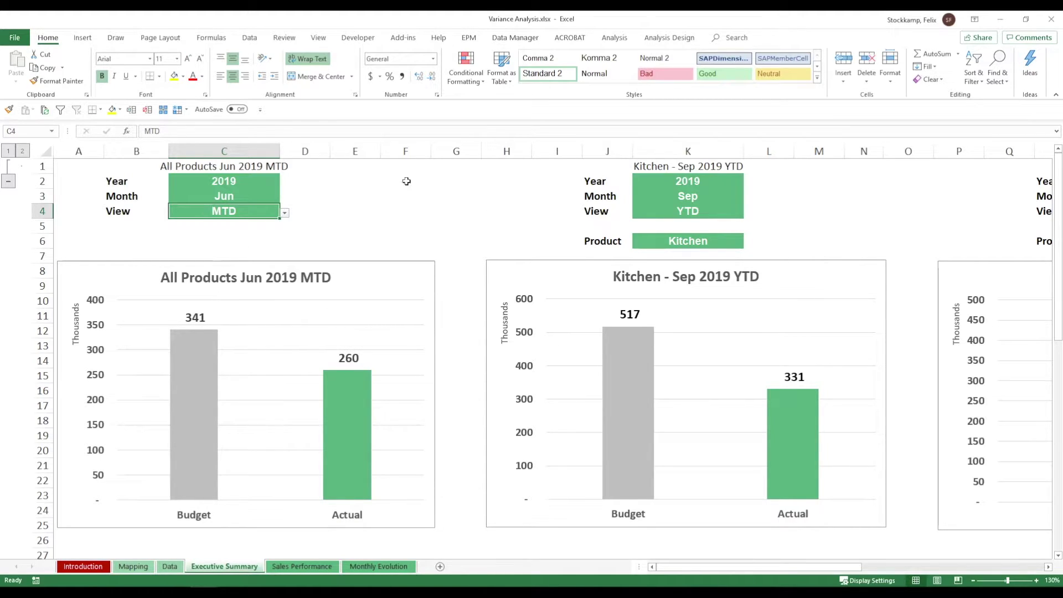
ctrl+scroll(279, 185, down, 1)
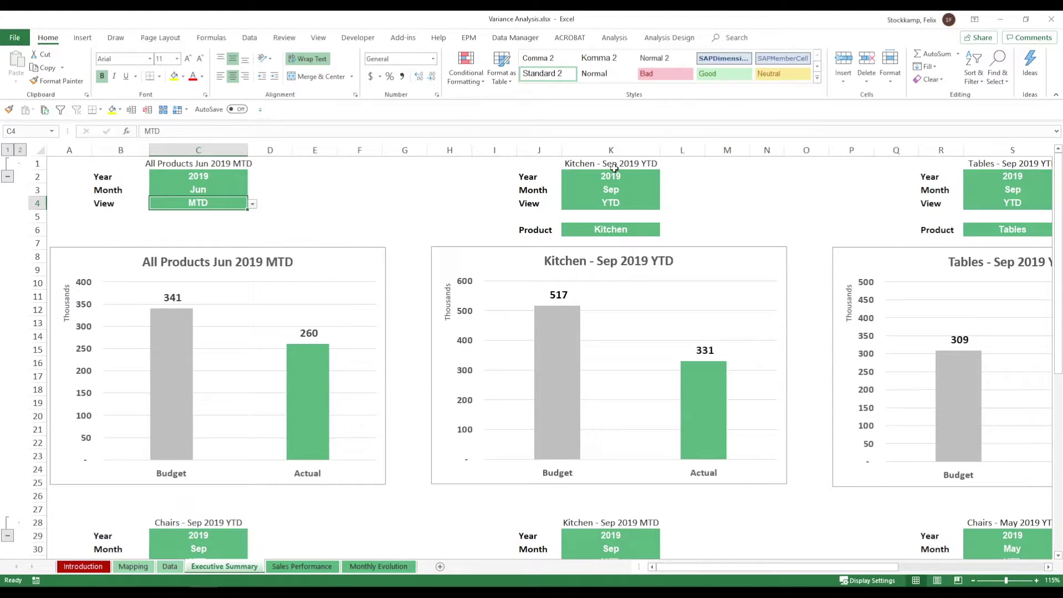
ctrl+scroll(604, 207, down, 1)
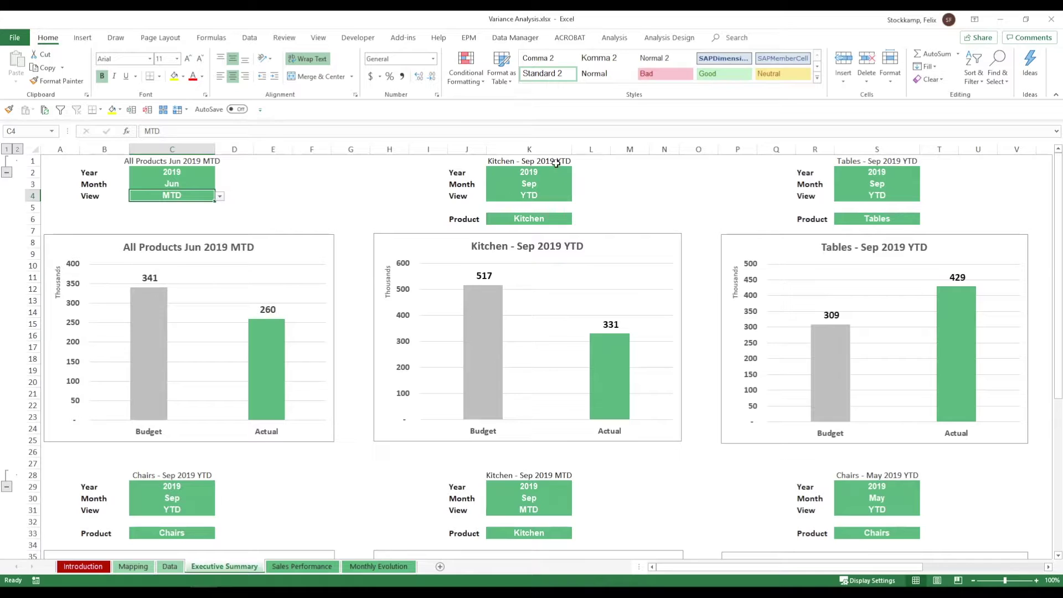
Step: Switch the second chart's product in K6 to Chairs, then to Accessories
click(554, 222)
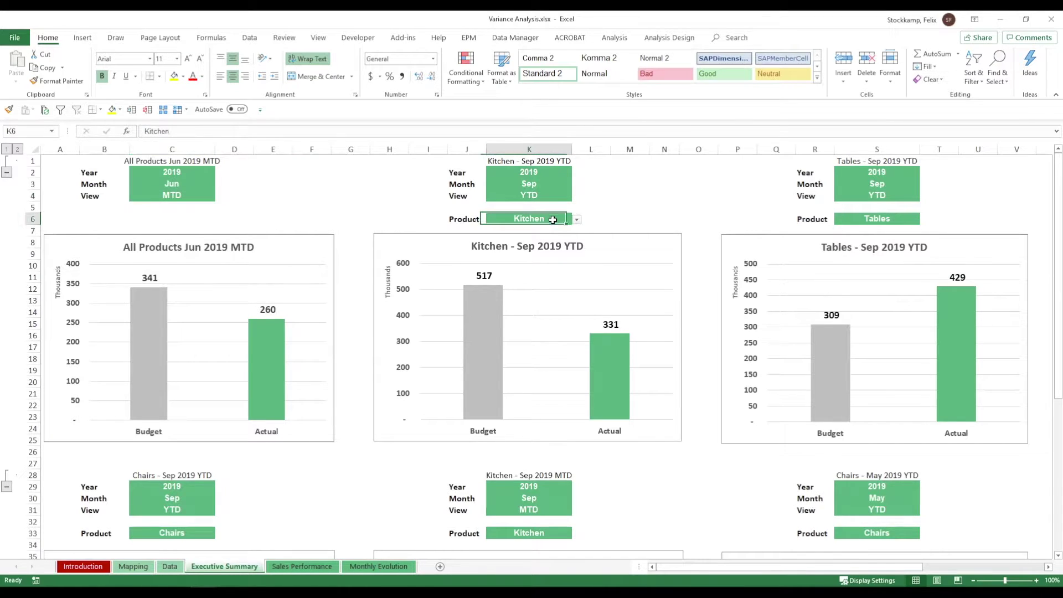
click(576, 220)
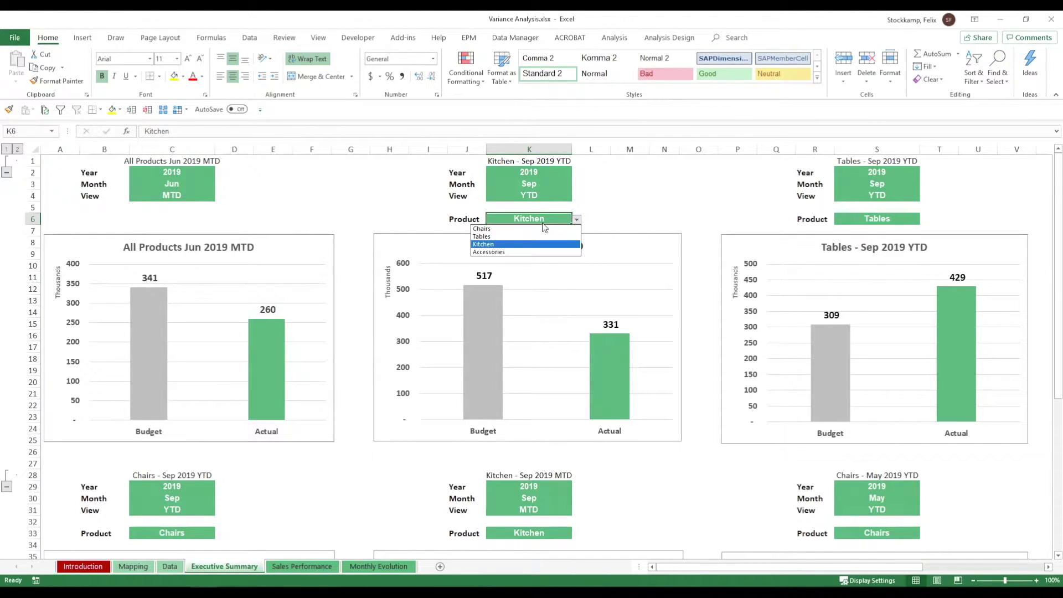
click(526, 229)
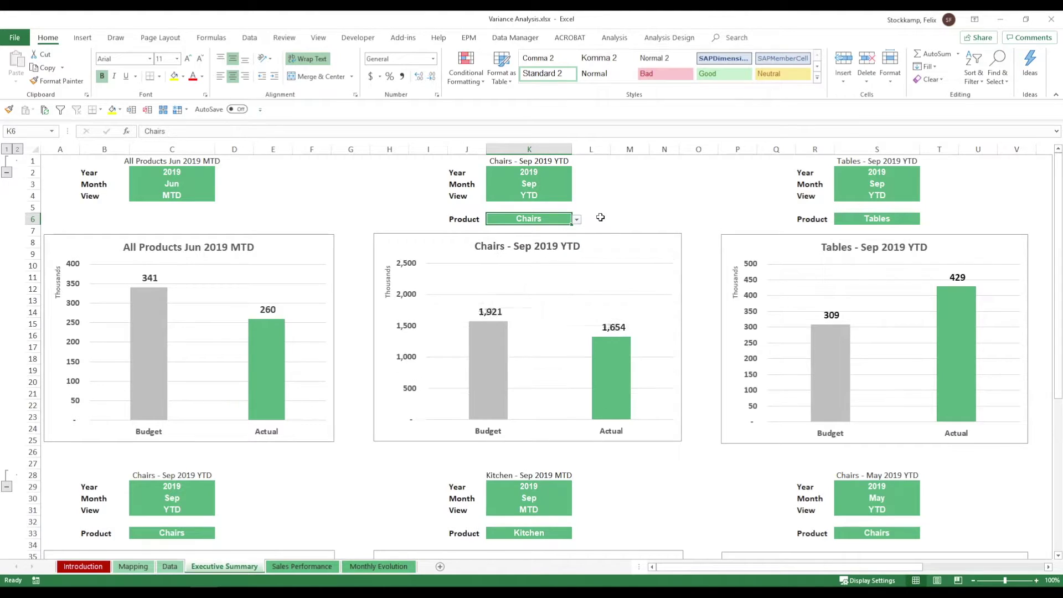
click(576, 221)
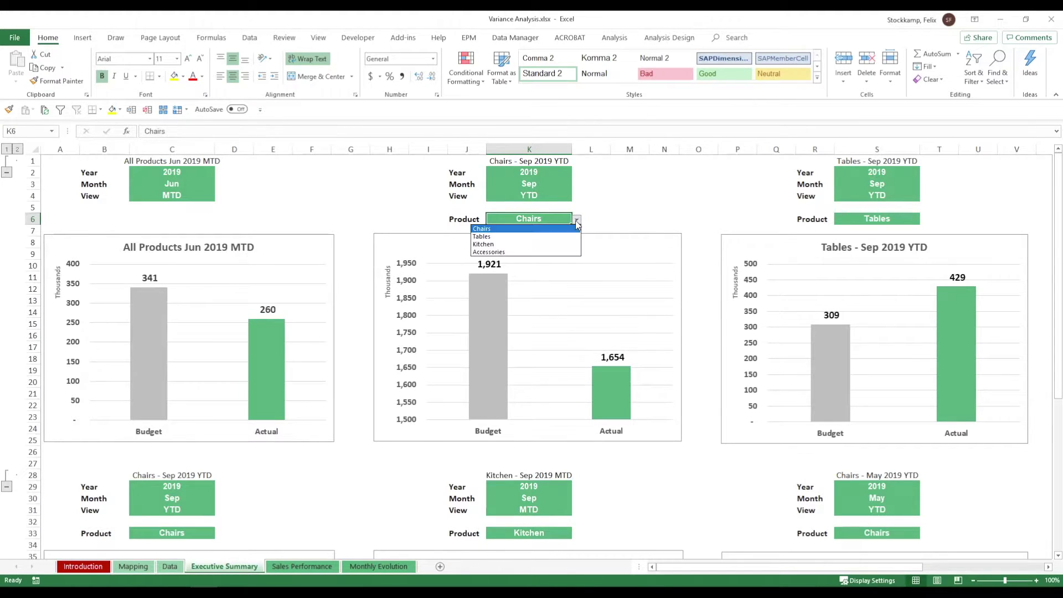
click(545, 252)
Step: Set the Accessories chart's year in K2 to 2018, then move to the Sales Performance sheet
click(553, 171)
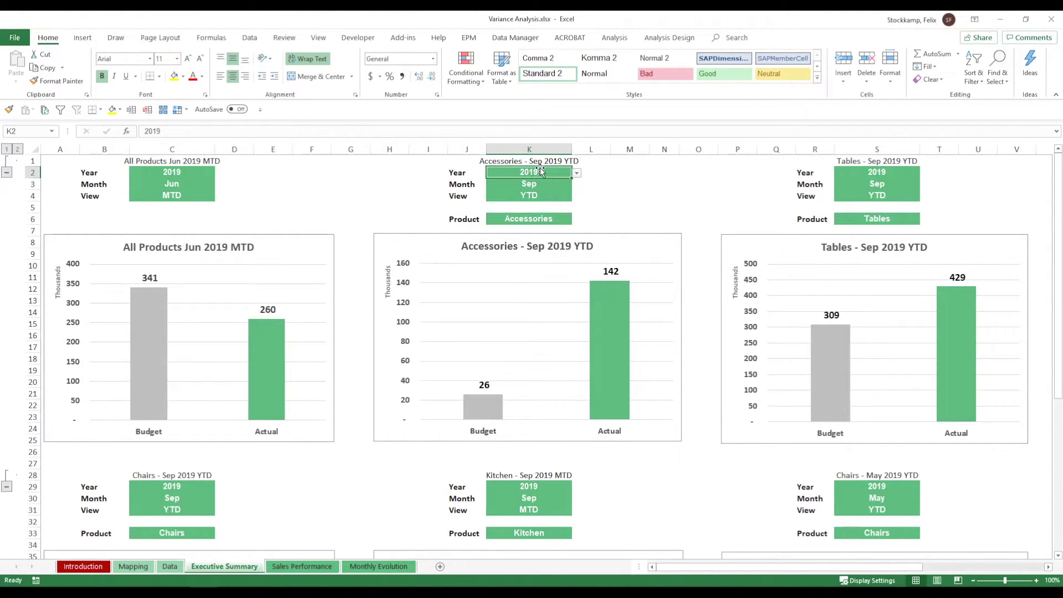
click(576, 174)
click(559, 182)
click(557, 183)
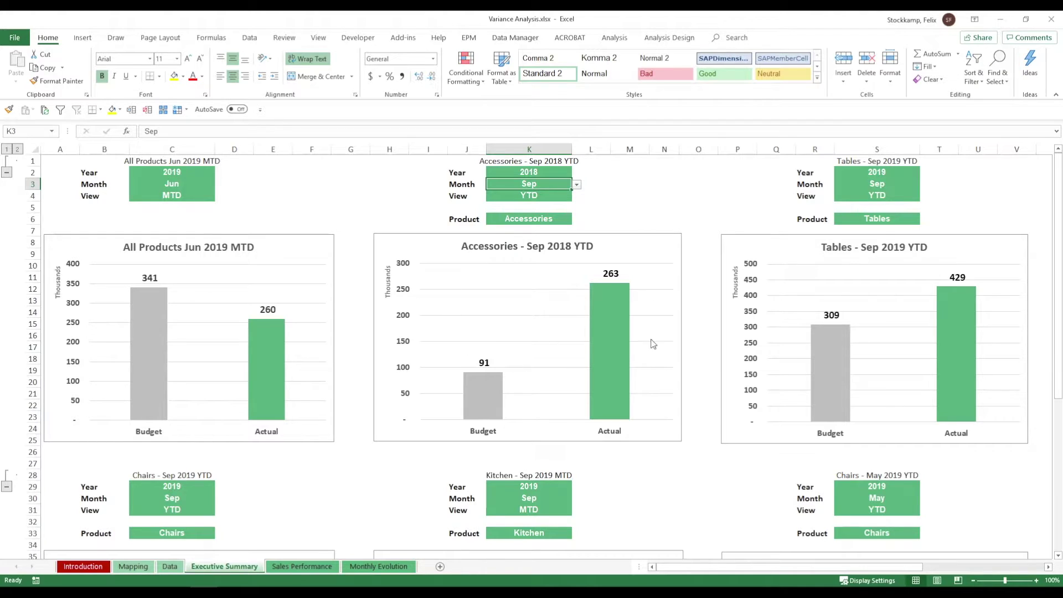
click(313, 567)
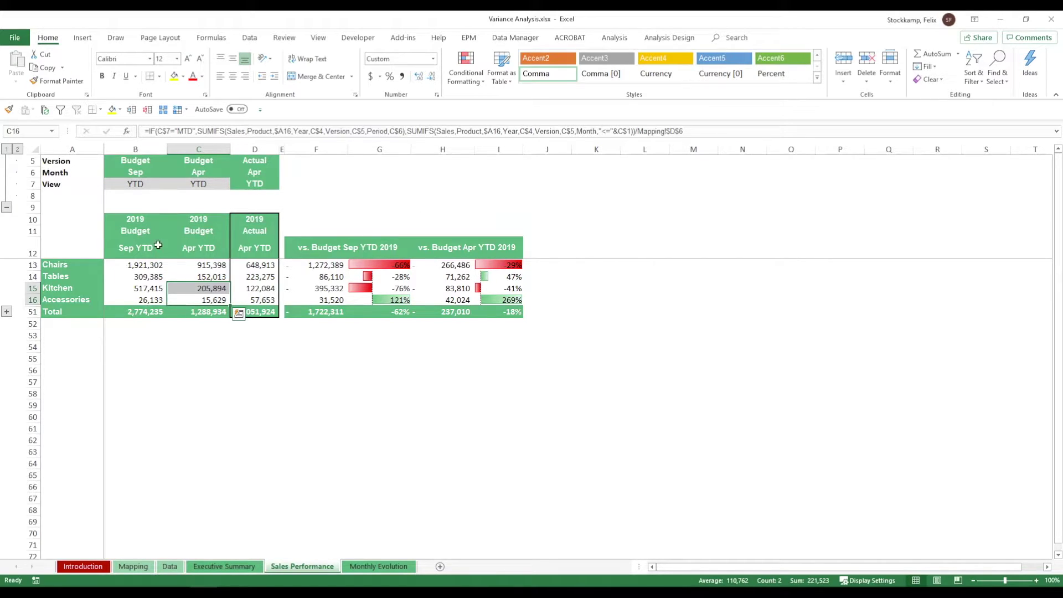
Step: Set the first comparison column's version in B5 to Actual and the second column's month in C6 to Sep
click(156, 162)
click(172, 162)
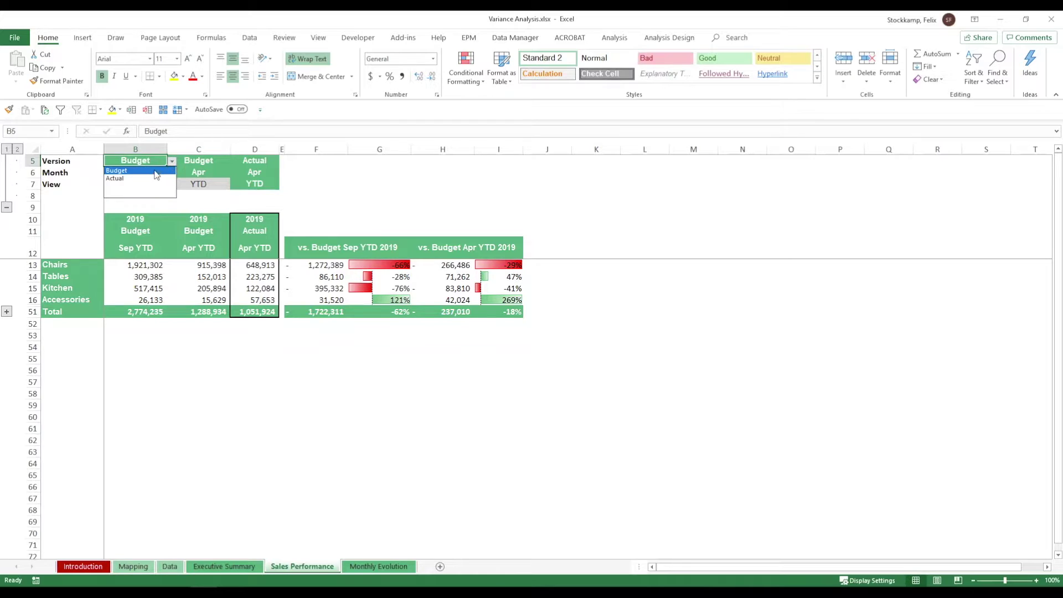
click(146, 178)
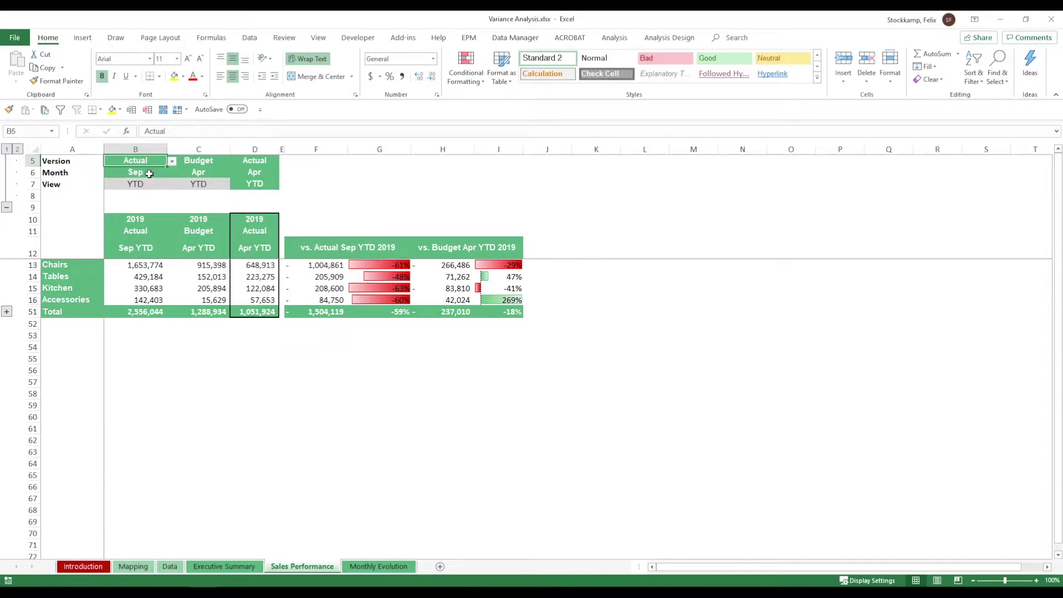
click(210, 161)
click(206, 175)
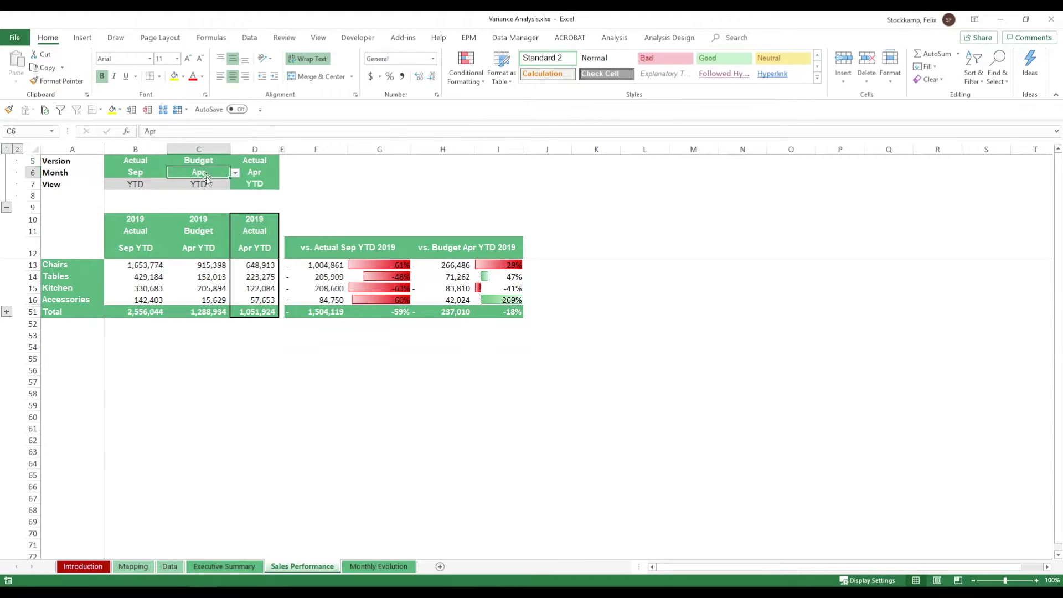
click(235, 175)
click(188, 221)
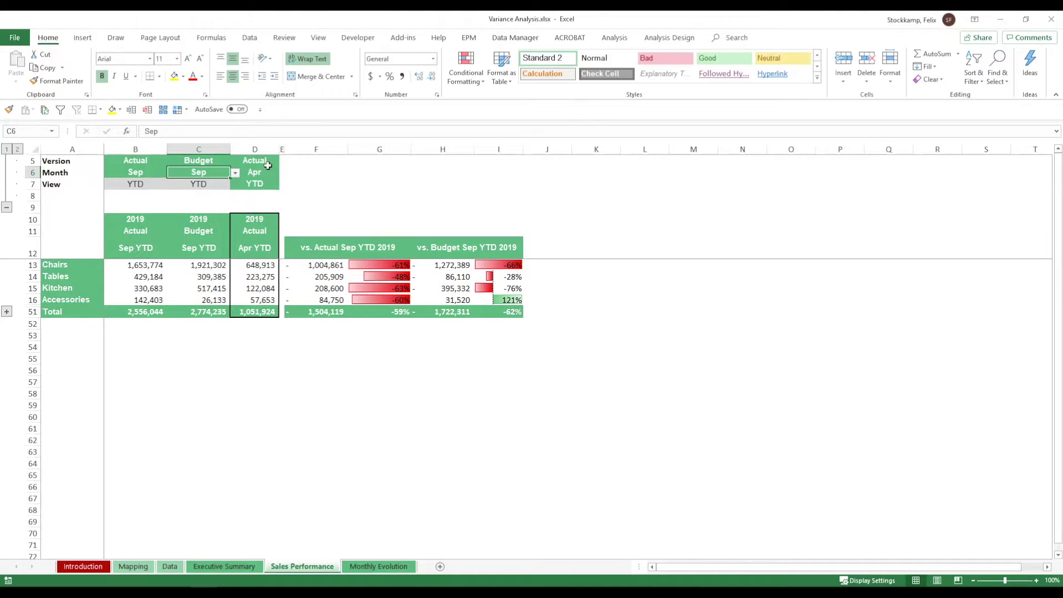
Step: Keep Actual in D5, set D6 to Sep, and select the column F variances down to F51
click(268, 163)
click(284, 163)
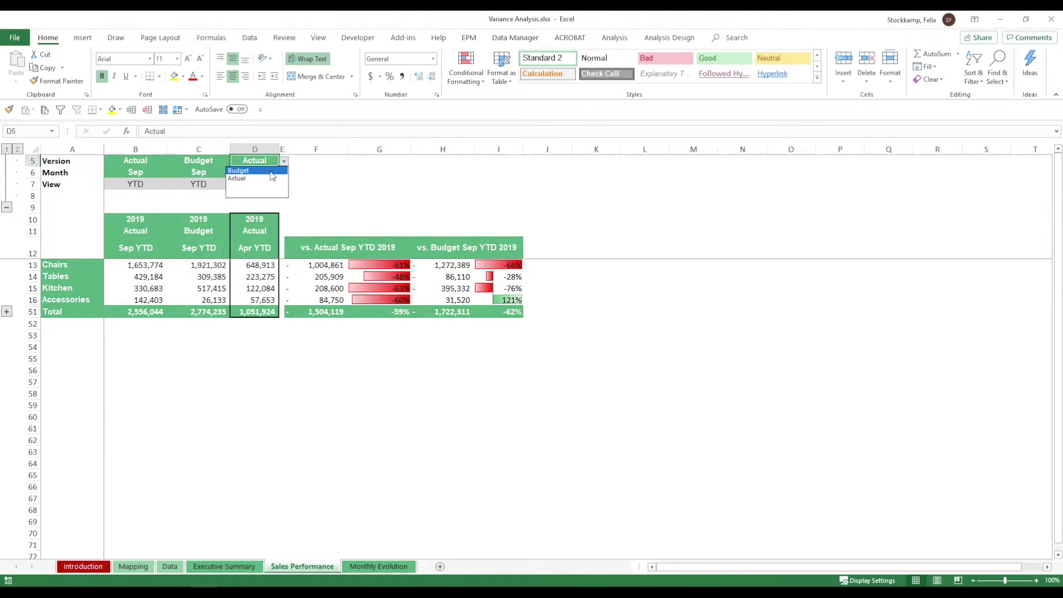
click(272, 170)
click(270, 172)
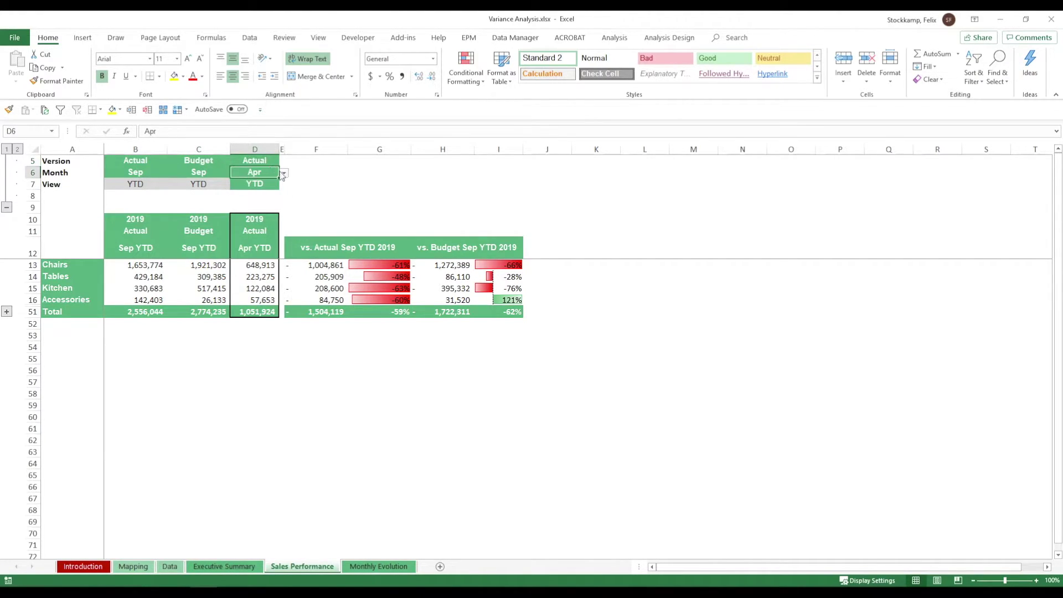
click(284, 172)
click(252, 221)
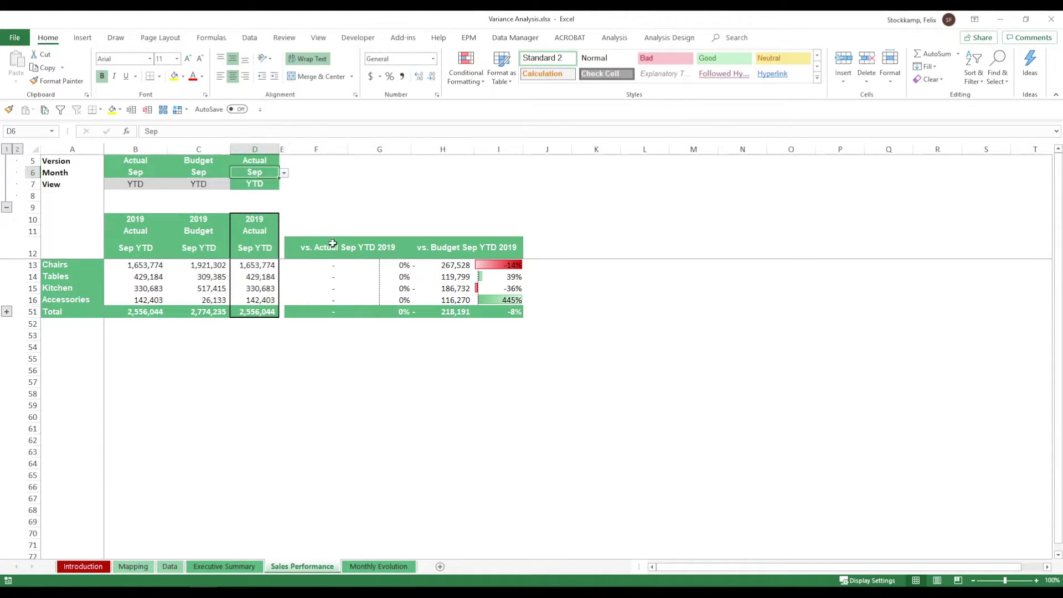
drag(333, 265, 325, 310)
click(325, 310)
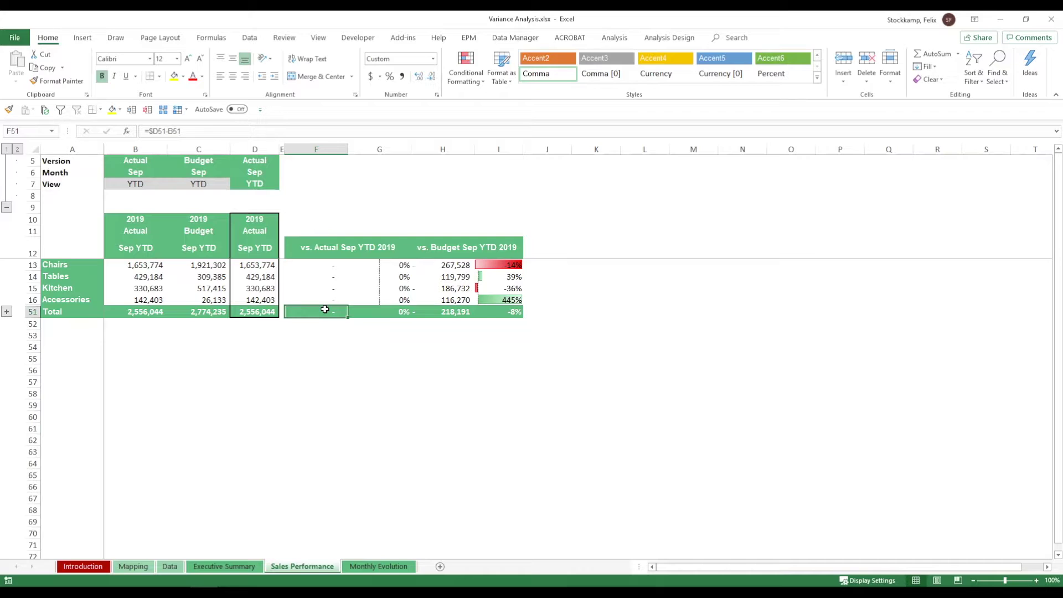
Step: Change D6 to Oct, select the variance block F13:I51, and expand hidden rows 17–50
click(263, 170)
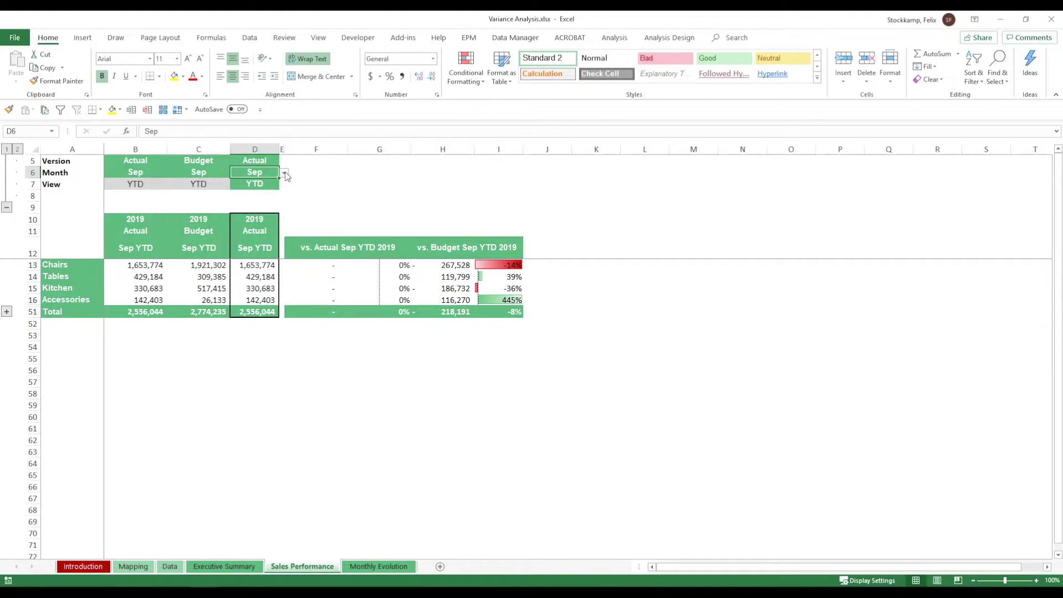
click(286, 173)
click(251, 219)
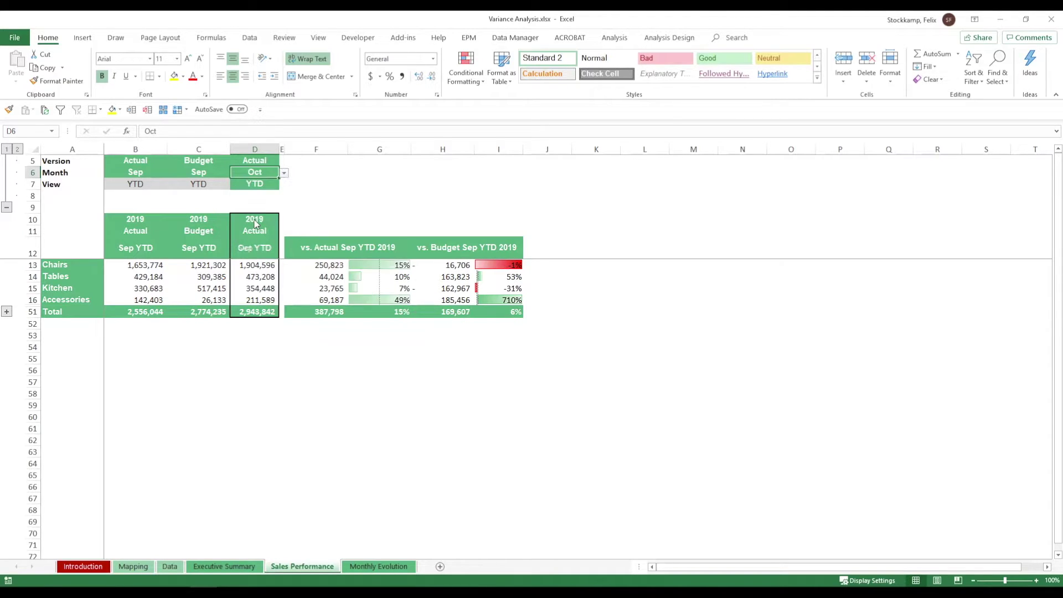
drag(327, 266, 523, 312)
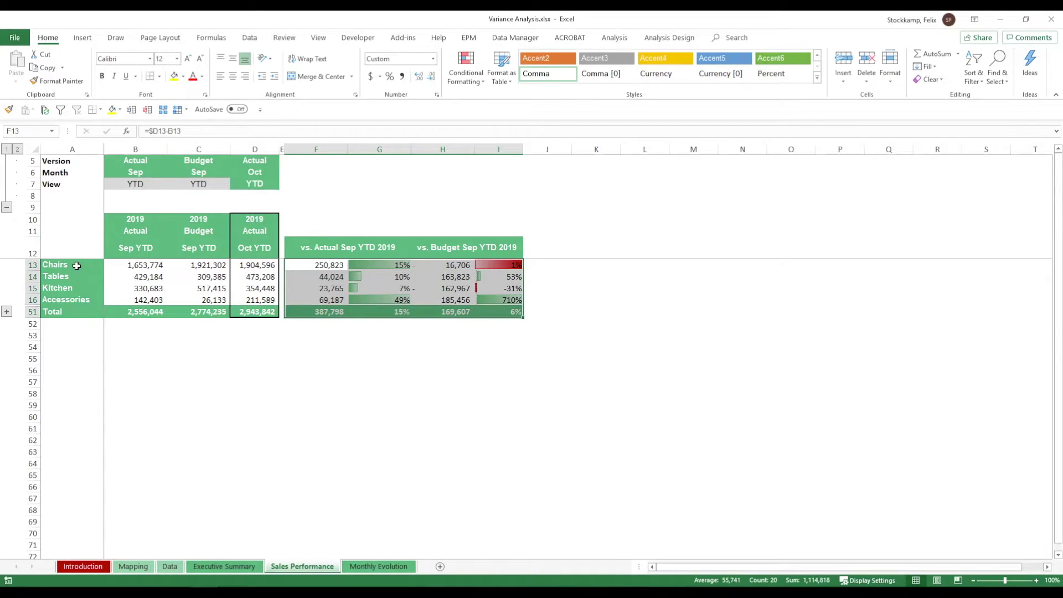
click(7, 312)
scroll(69, 332, down, 5)
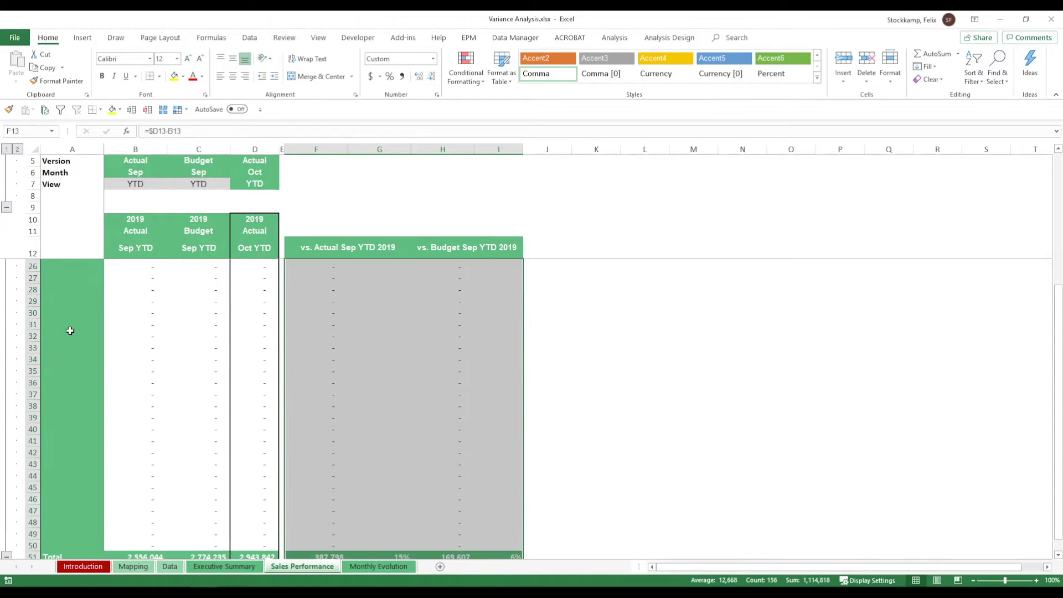
scroll(216, 359, up, 5)
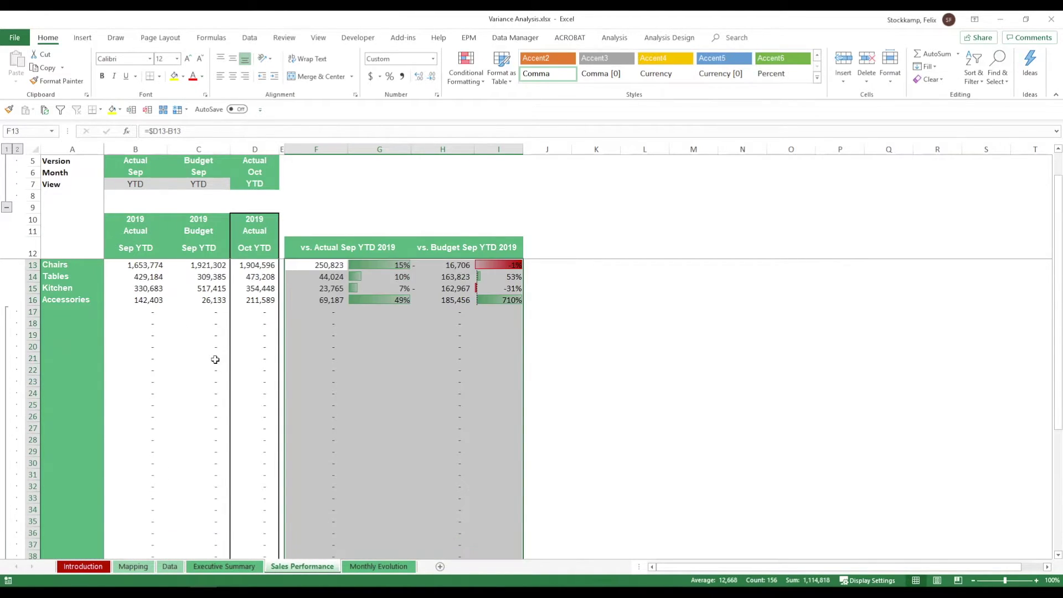
click(87, 310)
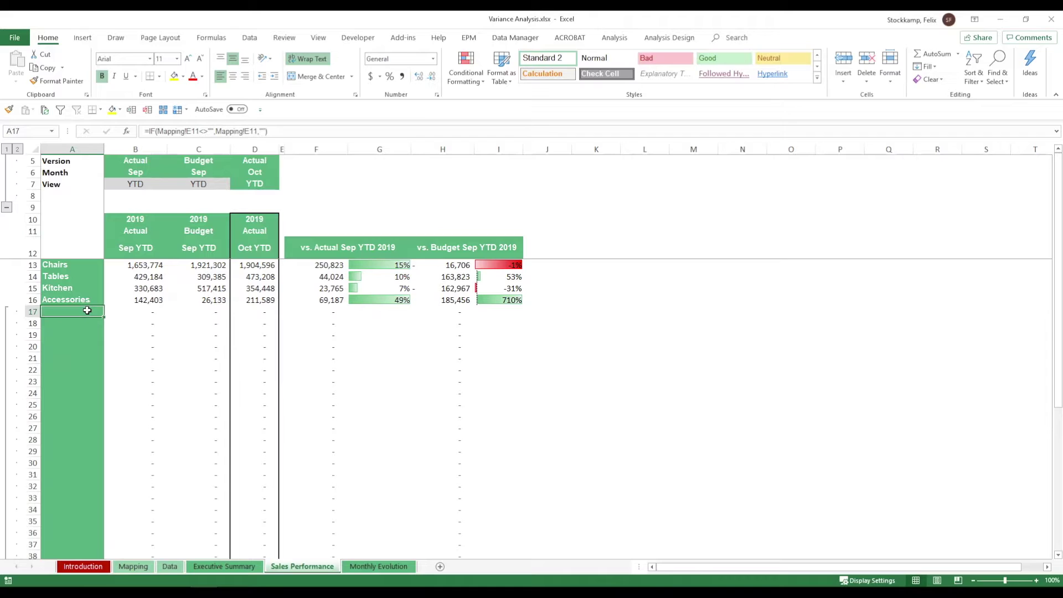
key(Up)
key(Down)
key(Down)
key(Down)
key(Down)
key(Down)
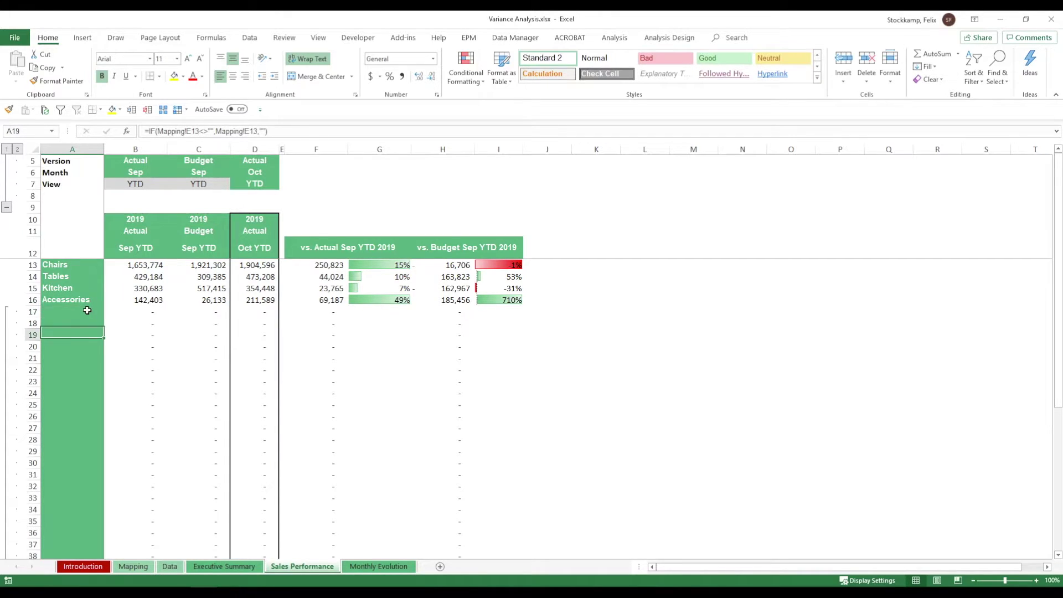
key(Down)
key(Down)
key(Down)
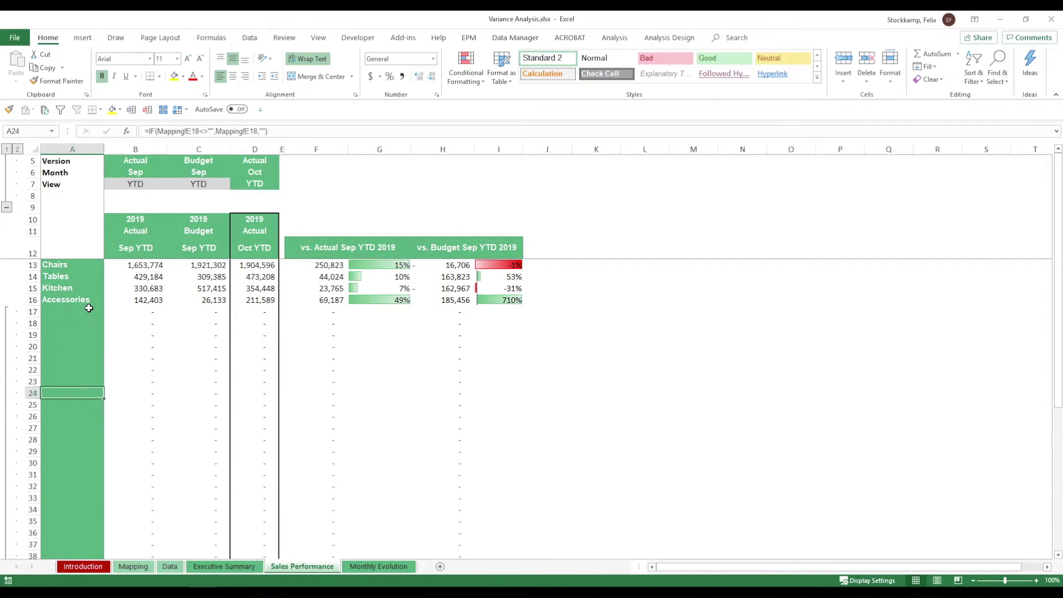
key(Down)
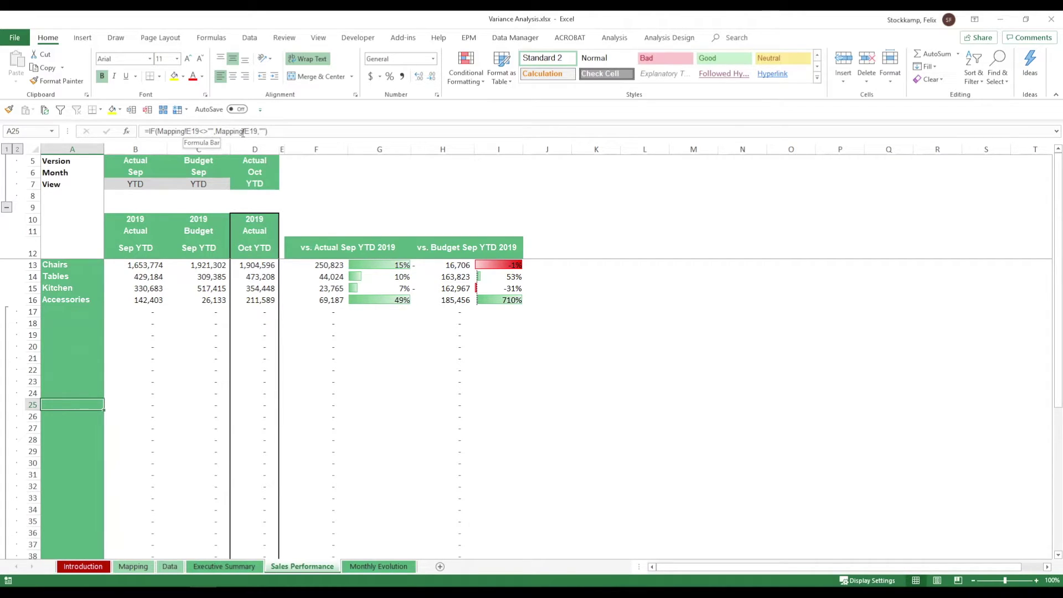
click(78, 311)
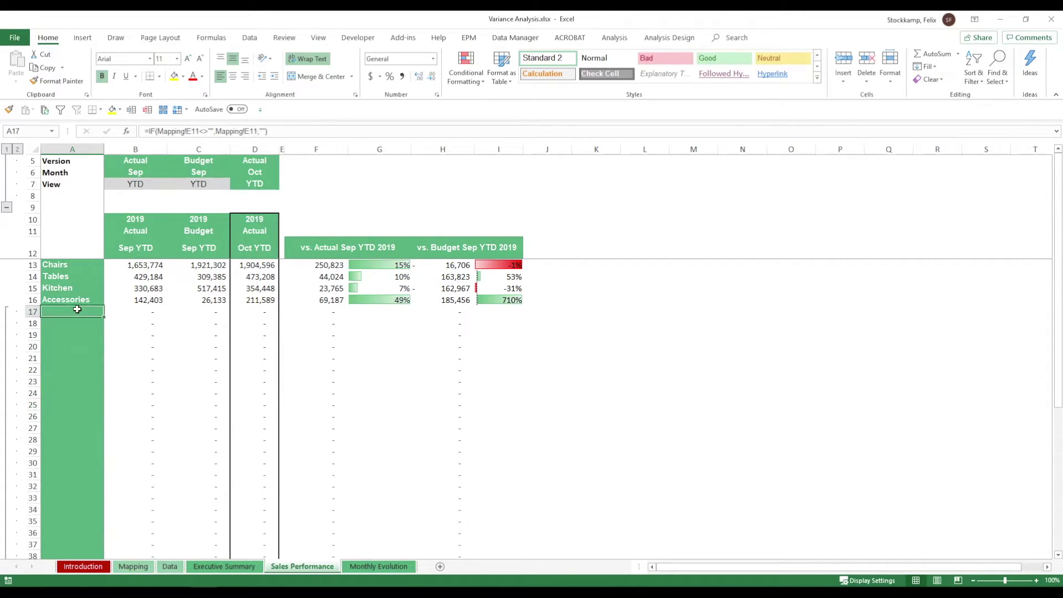
click(133, 566)
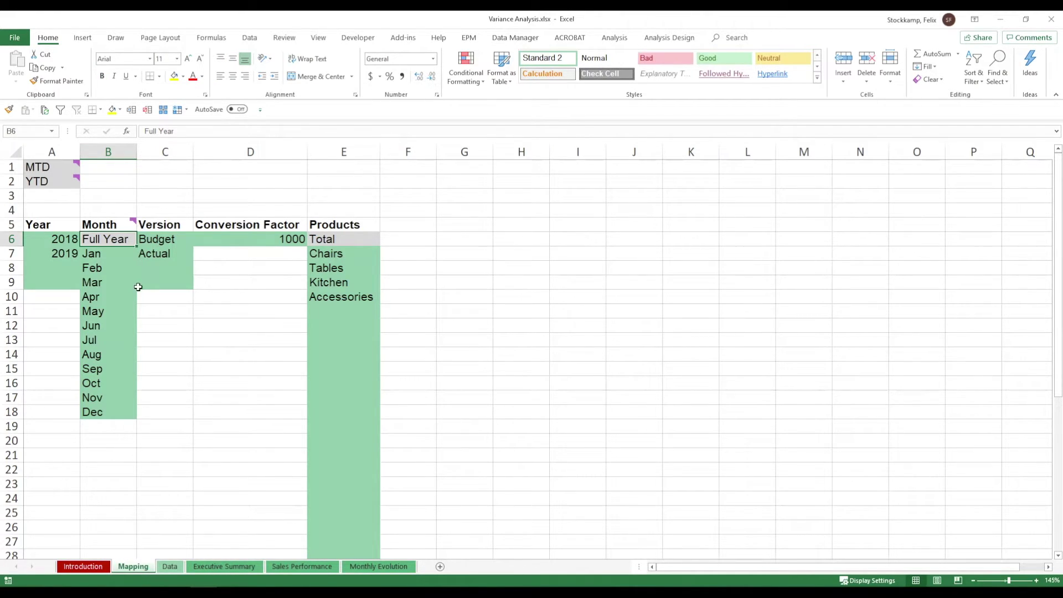
click(352, 313)
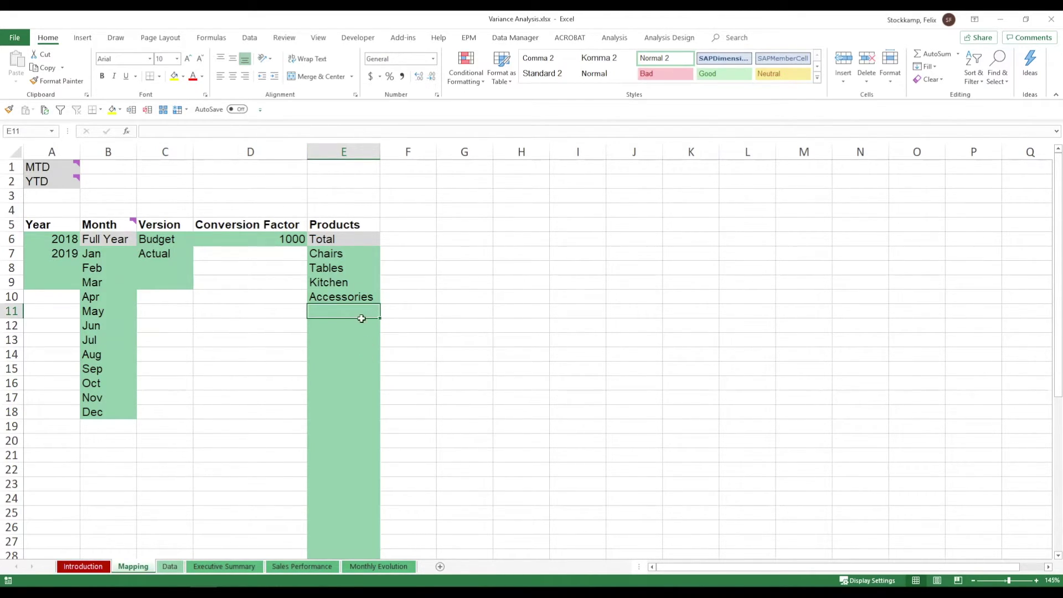
click(303, 567)
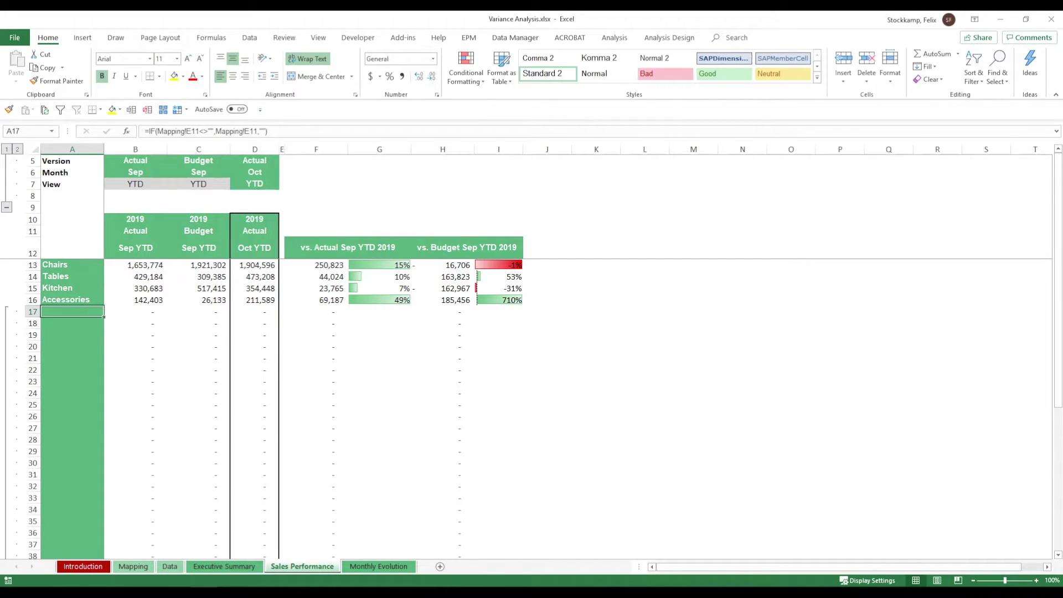
Step: Collapse and re-expand rows 17–50, then insert extra rows at rows 41–44 in the product block
click(7, 354)
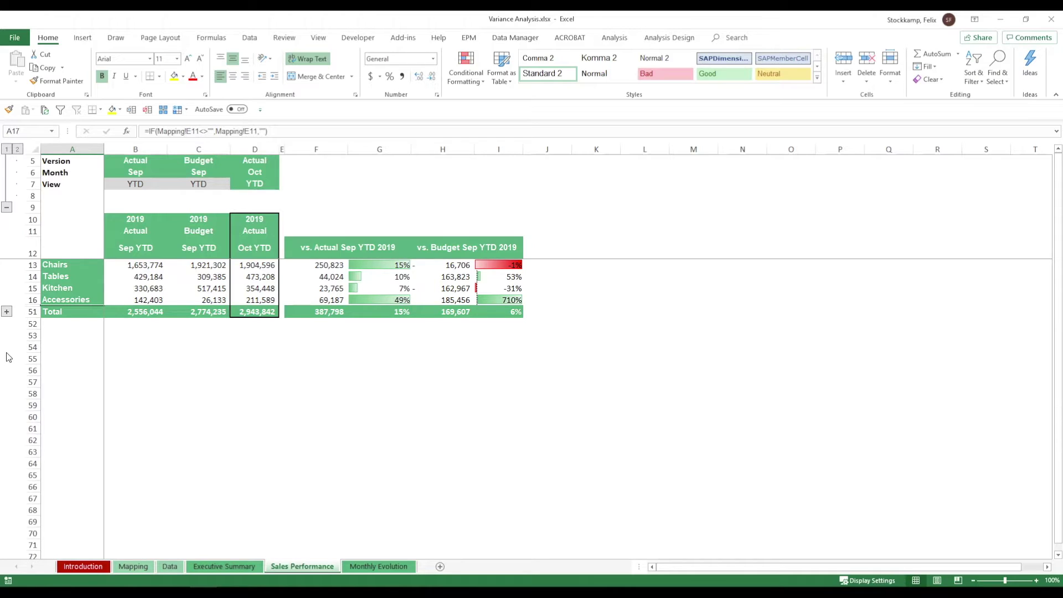
click(7, 311)
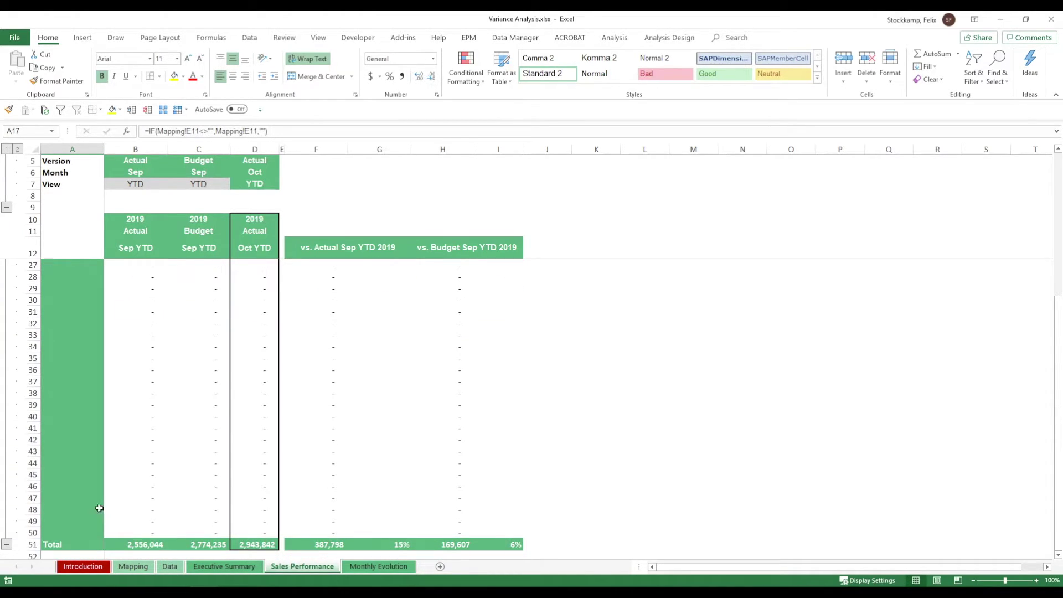
drag(32, 428, 33, 509)
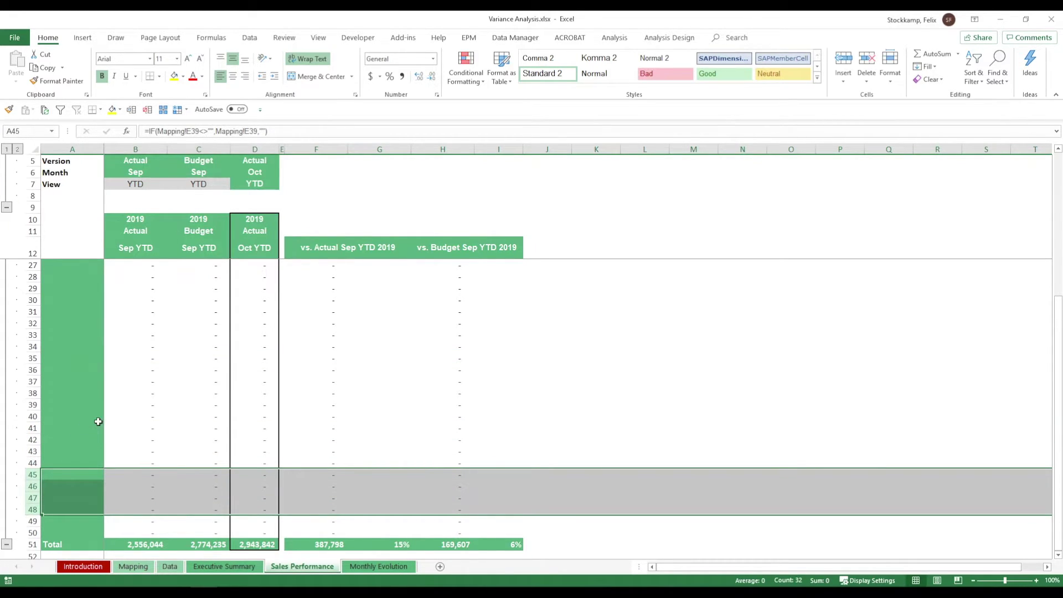
right_click(36, 484)
click(67, 392)
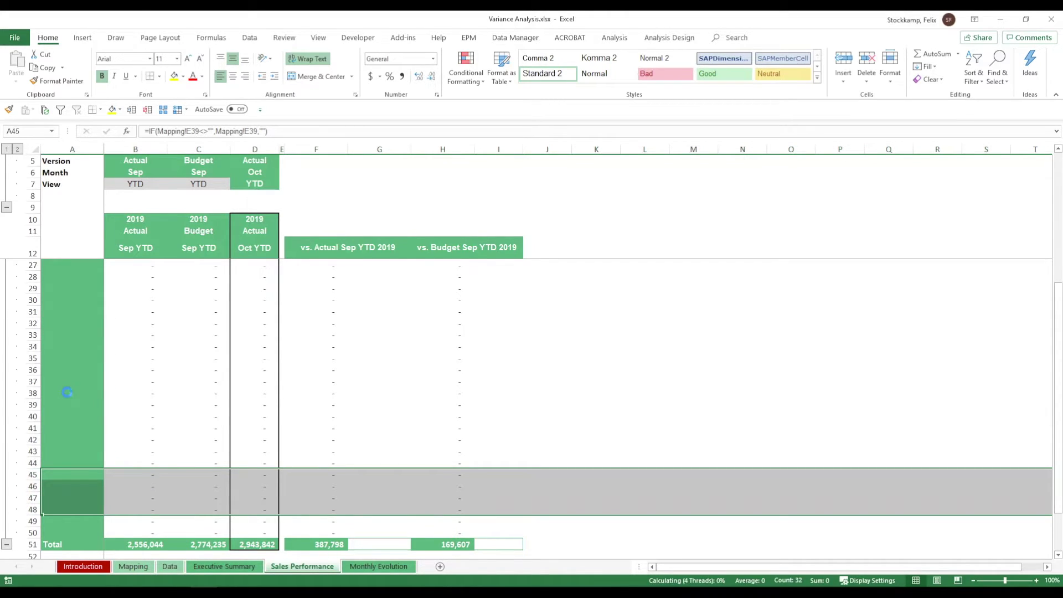
Step: Check the column A row-label formulas, then trace the Mapping sheet's Products list to its end
drag(80, 451, 521, 524)
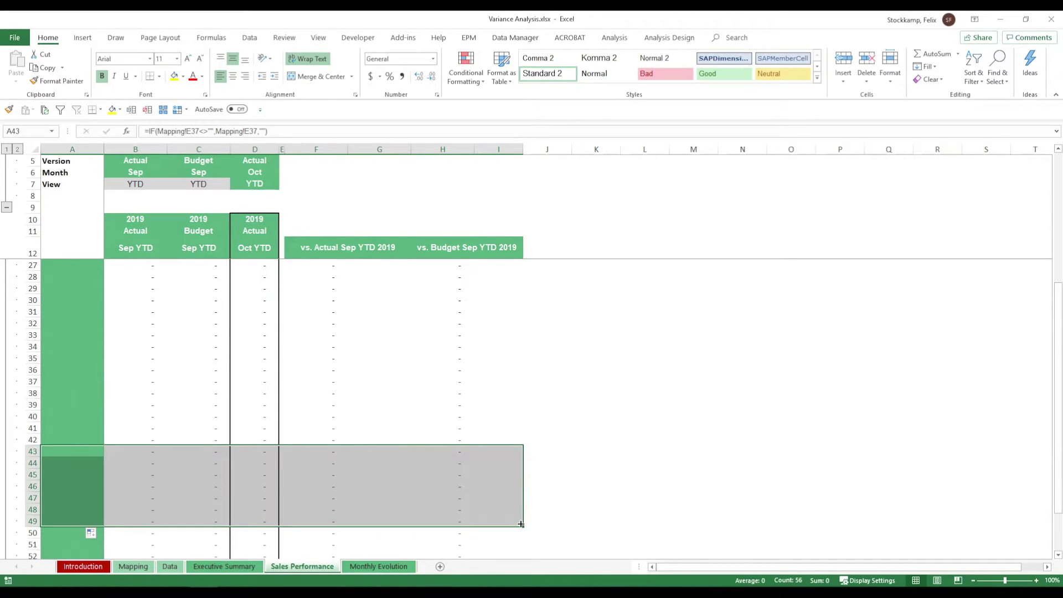
scroll(431, 351, down, 2)
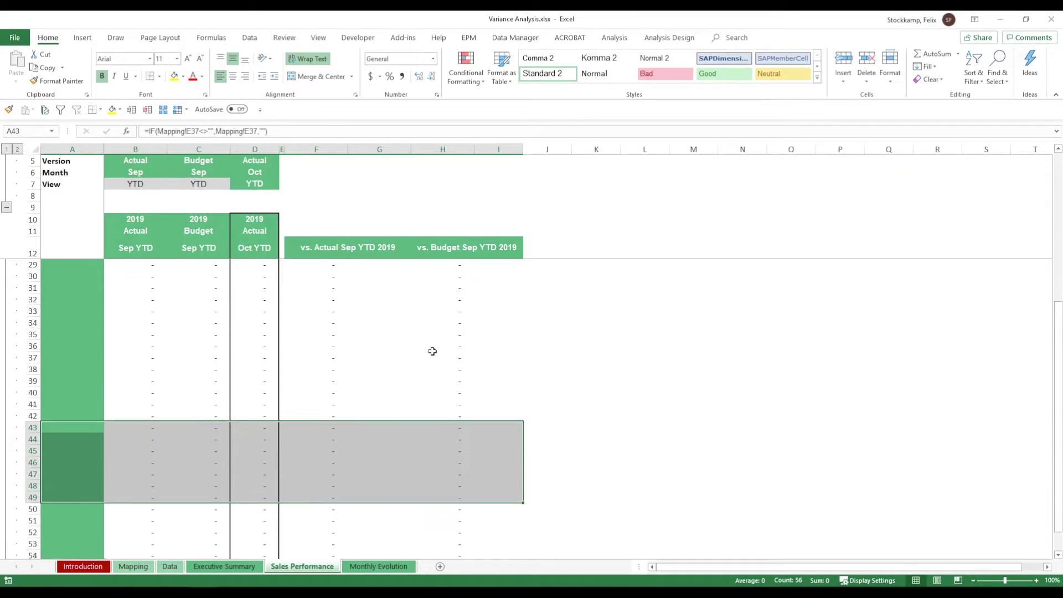
mouse_move(59, 339)
mouse_down()
mouse_move(260, 390)
mouse_move(61, 339)
mouse_up()
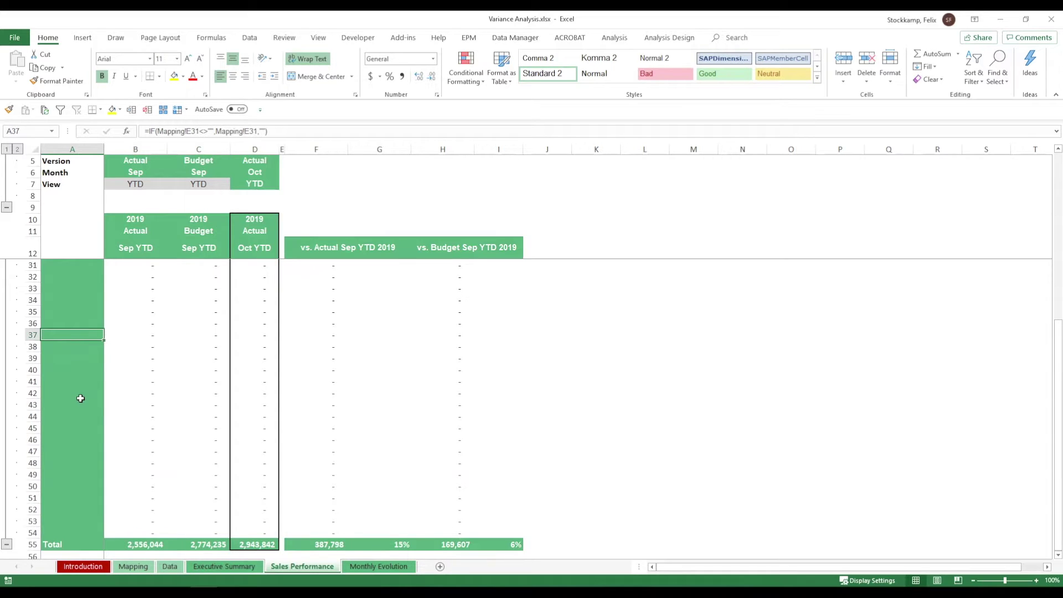
key(Down)
key(Down)
key(Down)
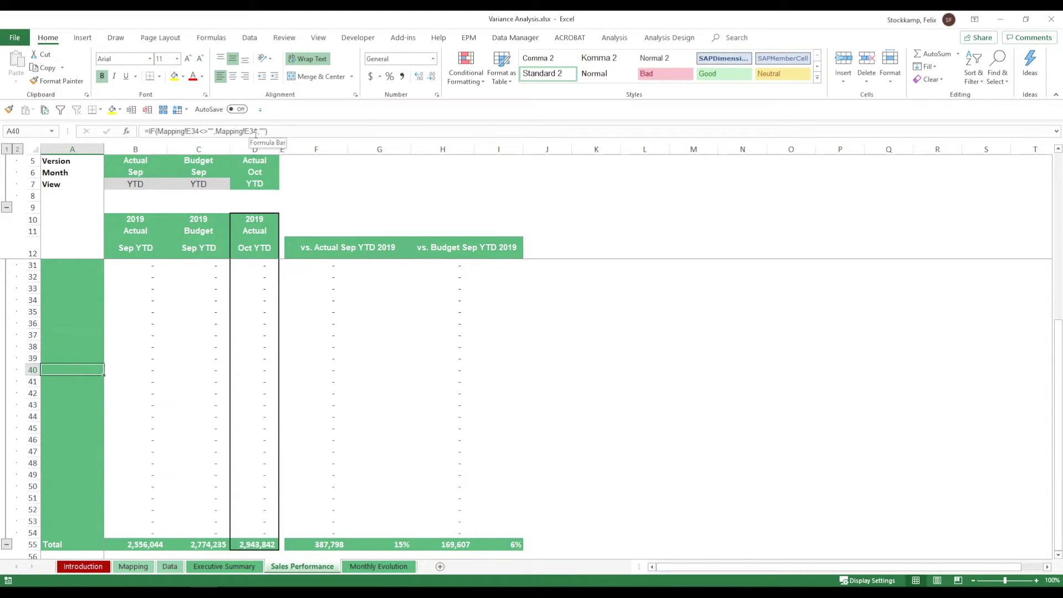
key(Up)
key(Up)
key(Up)
key(Up)
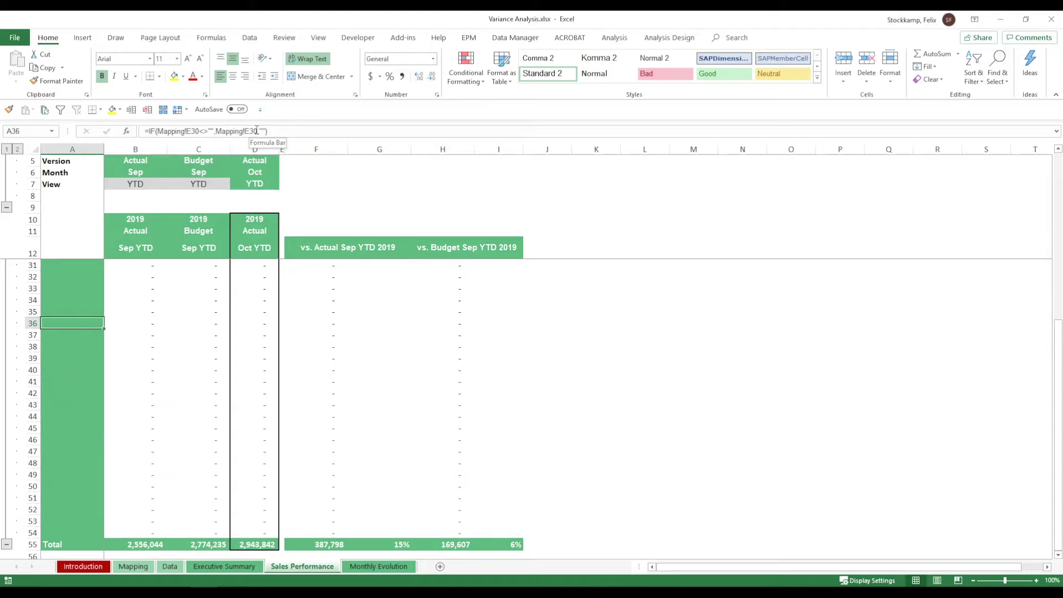
key(Up)
key(Up)
key(Up)
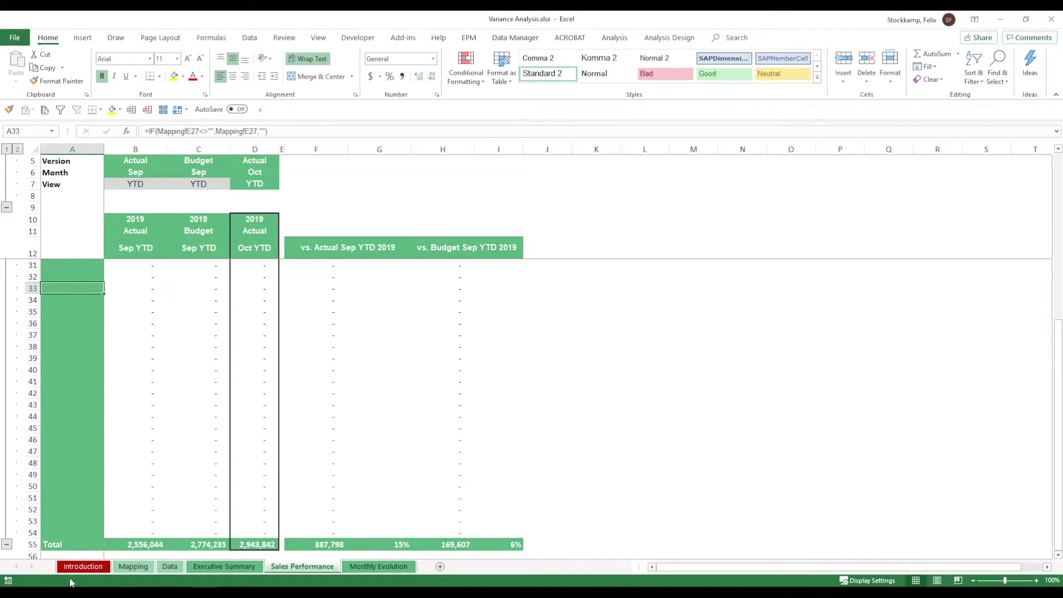
click(133, 565)
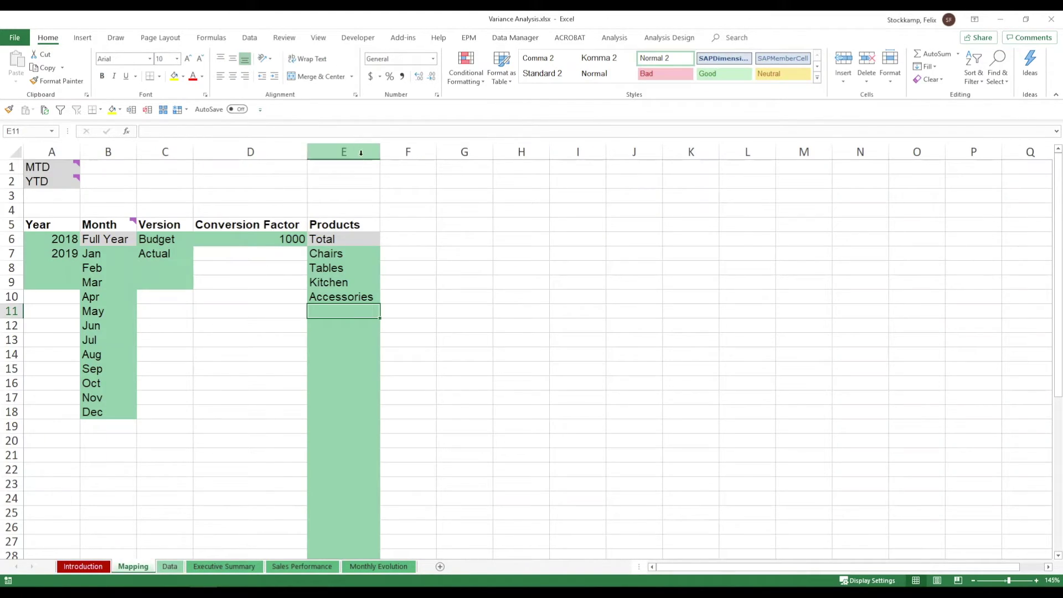
key(Down)
key(Down)
key(Down)
key(Down)
key(Down)
key(Down)
key(Down)
key(Down)
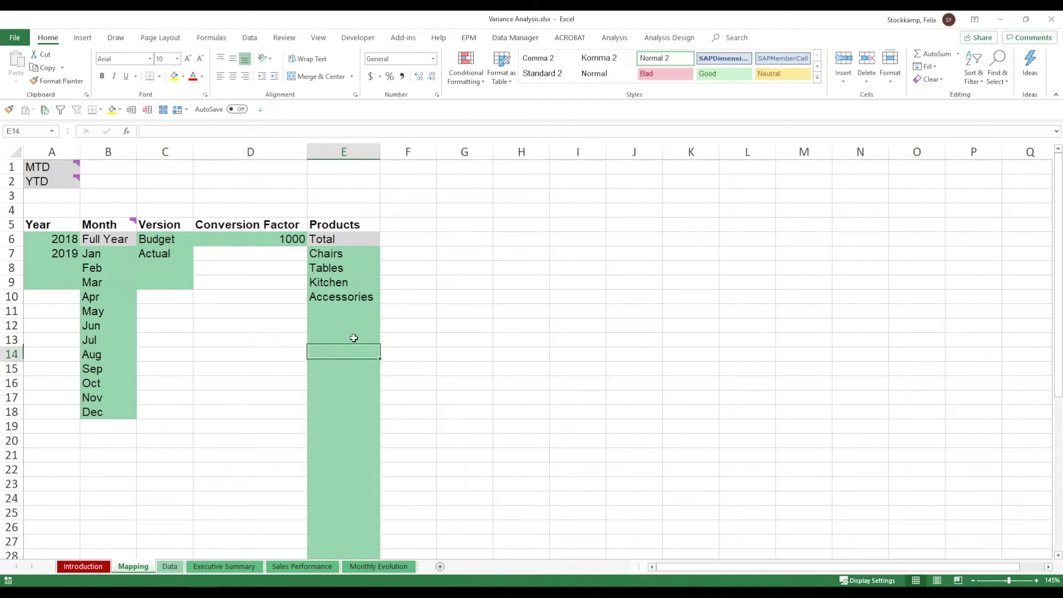
Step: On the Monthly Evolution sheet, set the Actual year in B4 to 2019
click(378, 565)
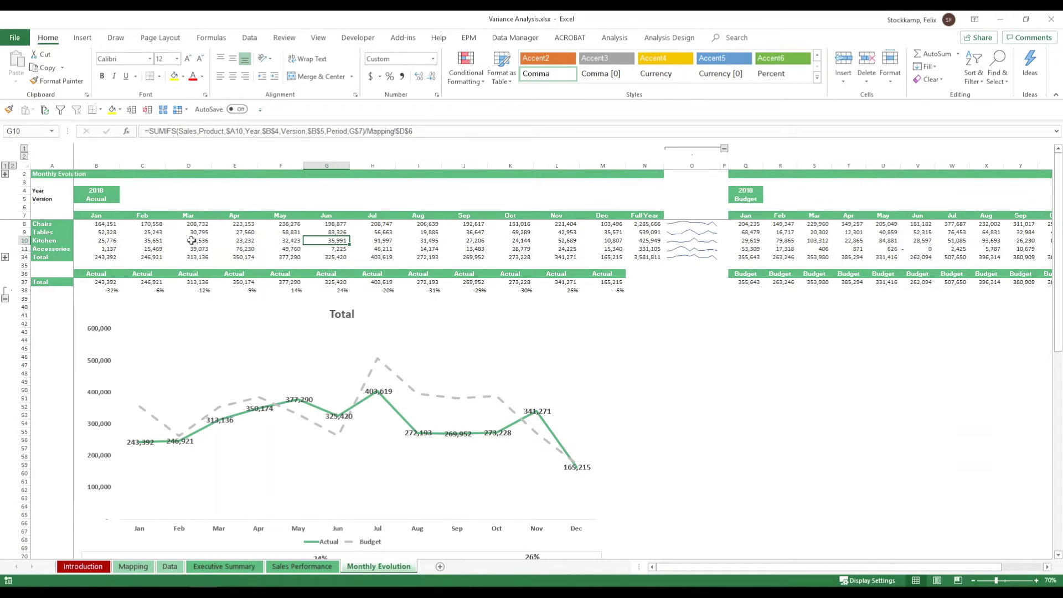
scroll(189, 249, up, 1)
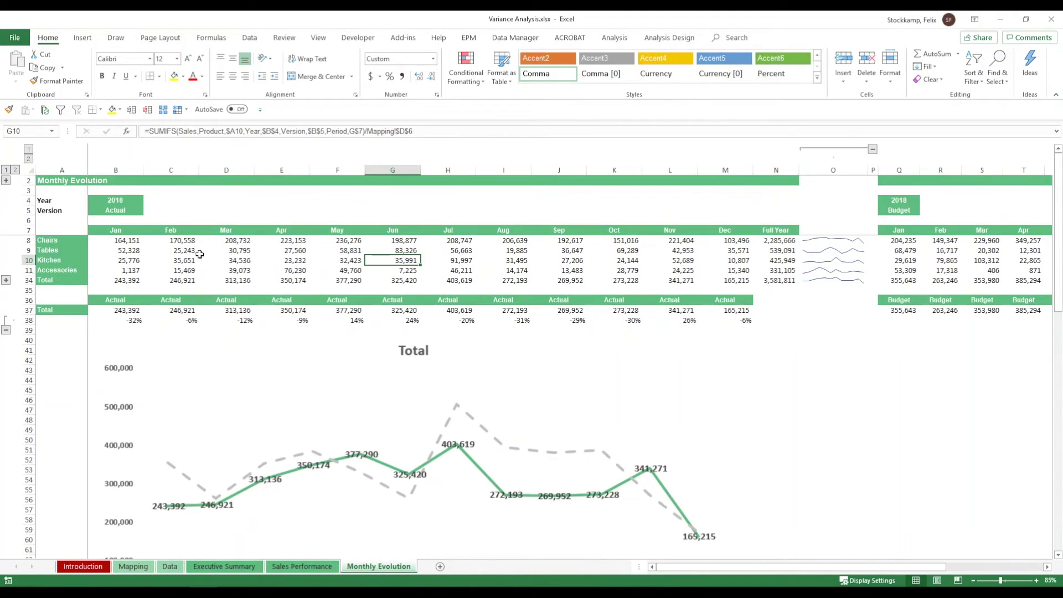
click(122, 199)
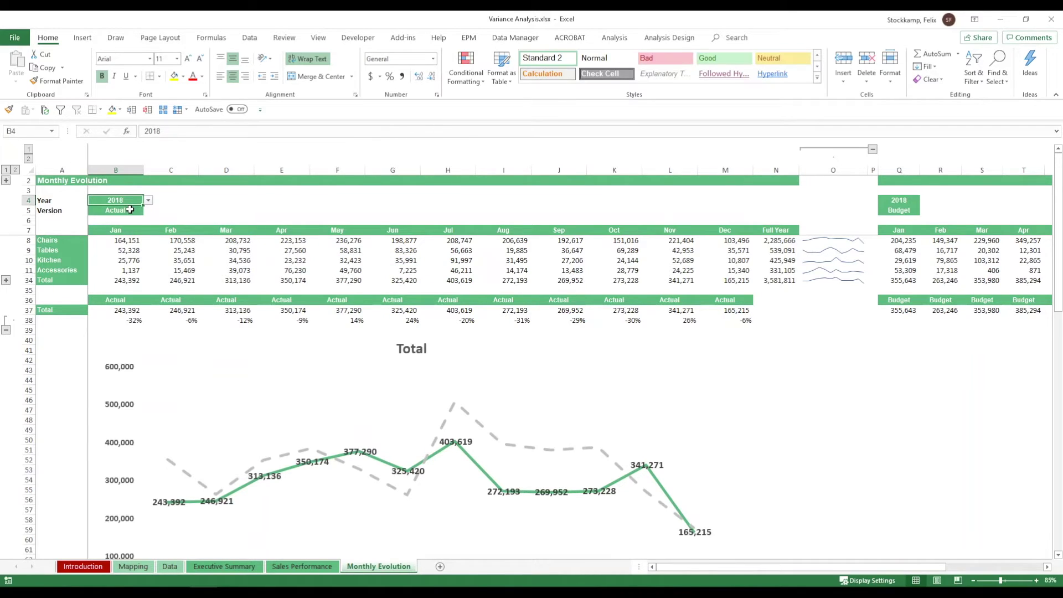
click(147, 201)
click(130, 214)
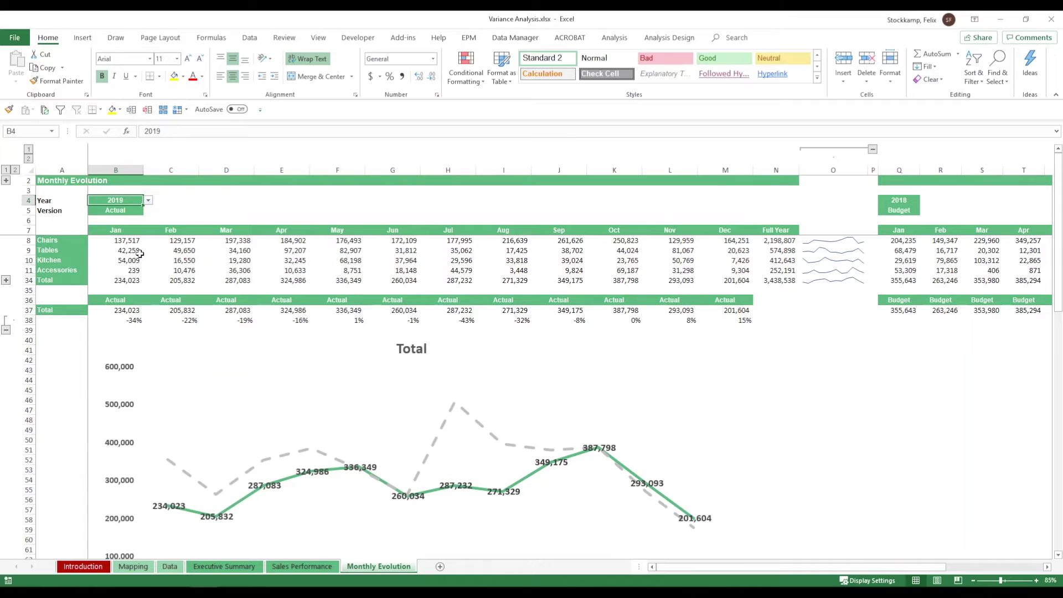
Step: Select the Chairs-to-Total labels, the Actual block B:N and the sparkline cells O8:O34
drag(45, 240, 52, 280)
drag(117, 180, 788, 207)
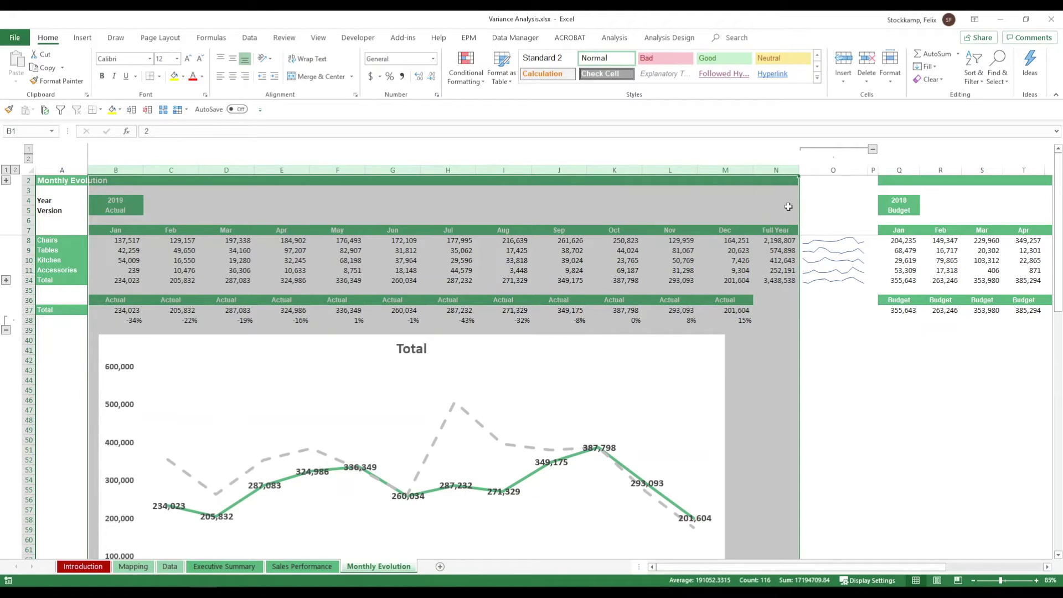
drag(830, 243, 832, 281)
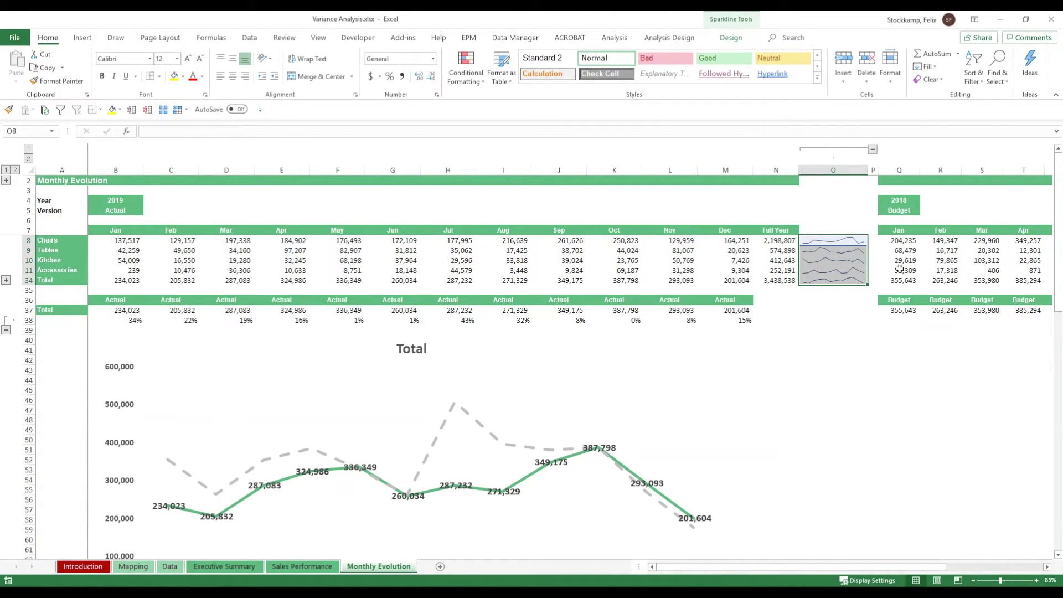
click(849, 361)
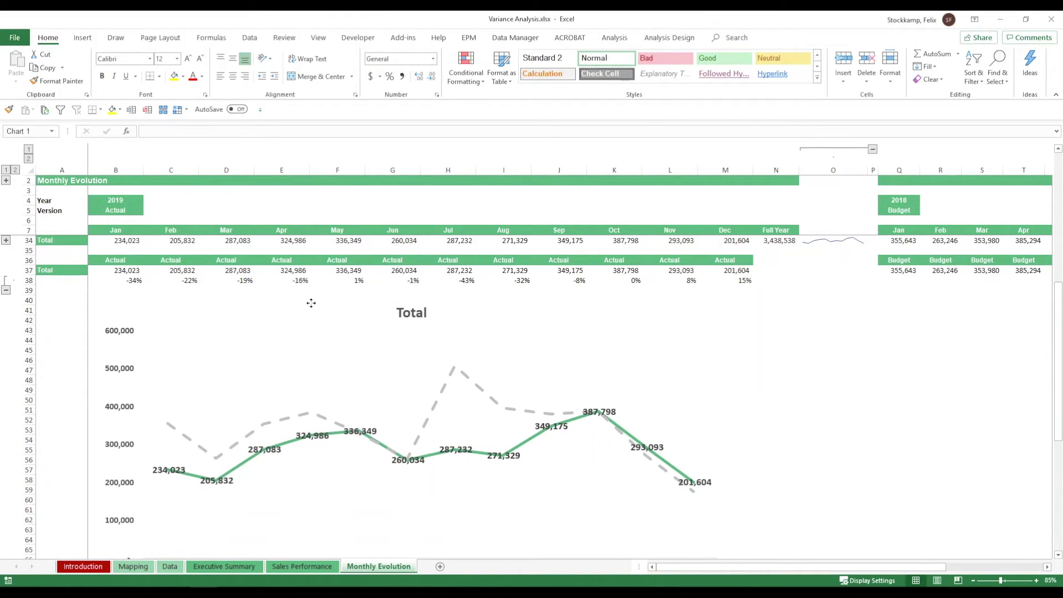
Step: Select the Total line chart and review the monthly variance bars from -43% in Jul to 15% in Dec
click(316, 305)
scroll(413, 368, down, 1)
scroll(412, 368, down, 2)
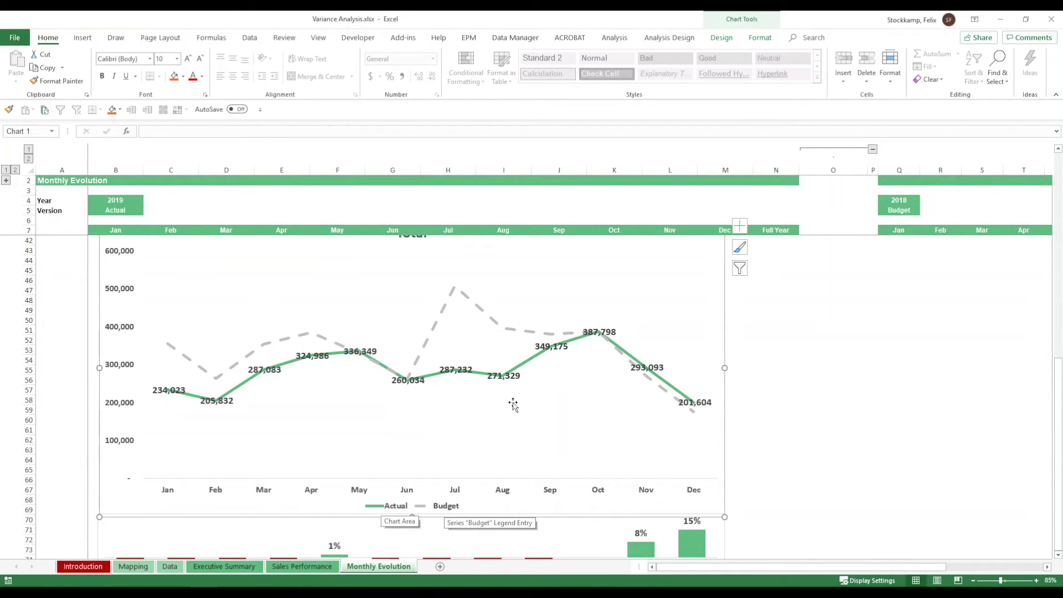
scroll(552, 359, down, 4)
scroll(590, 330, down, 1)
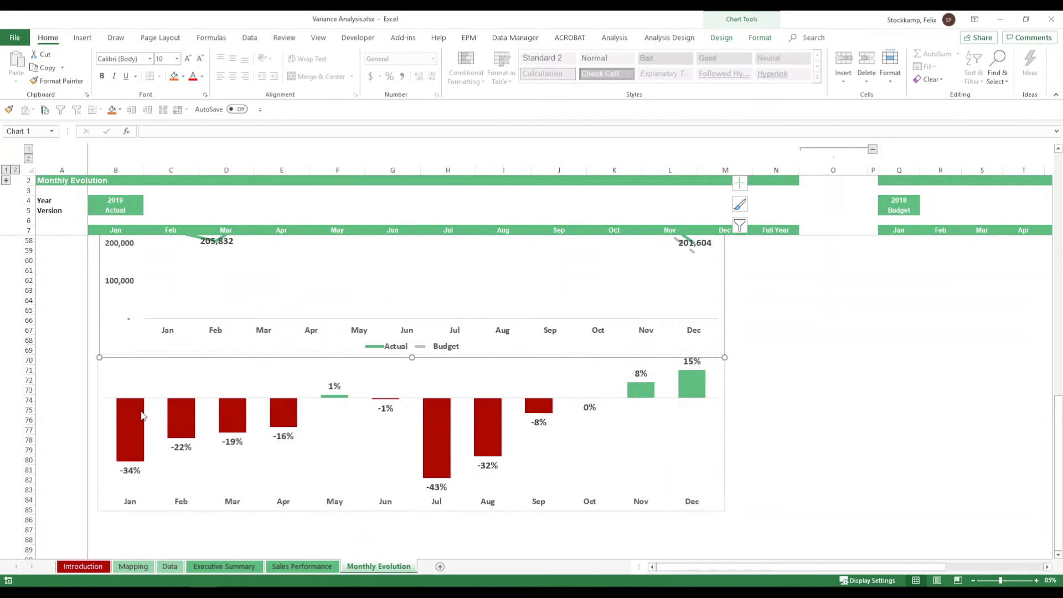
mouse_move(142, 416)
scroll(818, 231, up, 8)
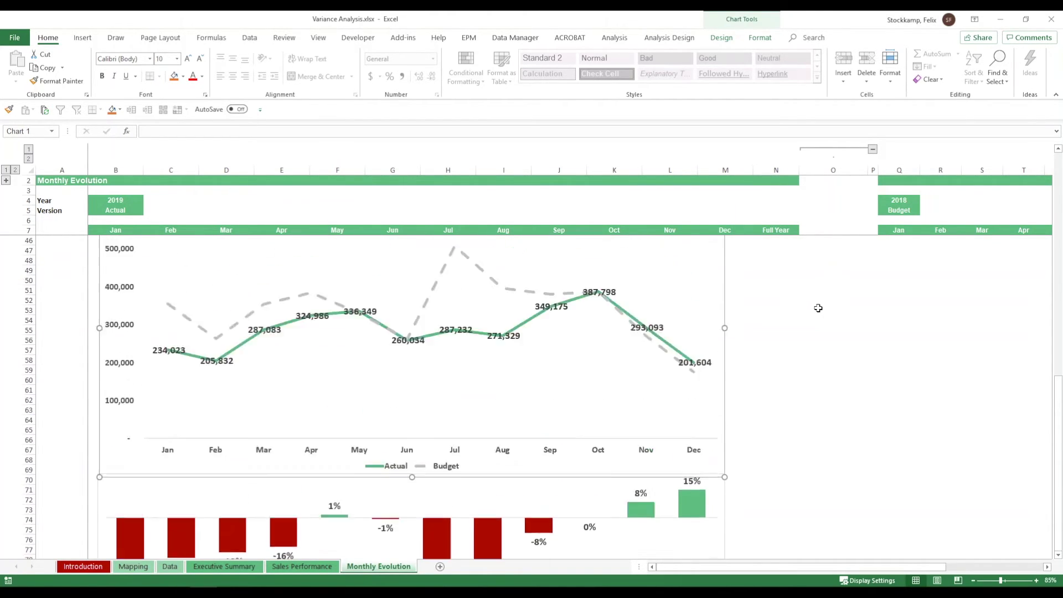
click(901, 203)
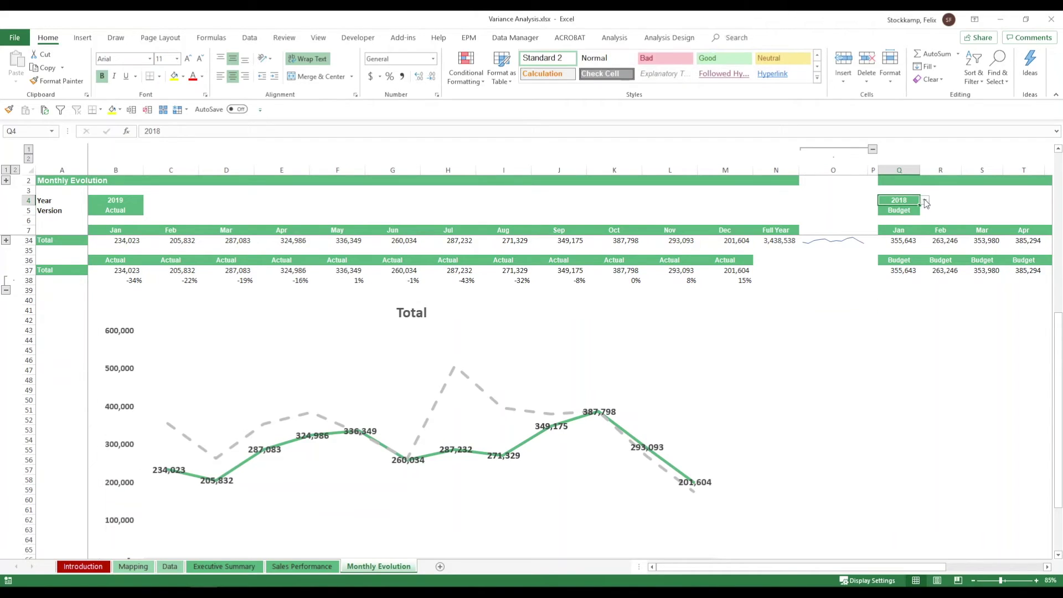
Step: Set the Budget year in Q4 to 2019 and select the Actual B:N and Budget Q:X blocks
click(925, 200)
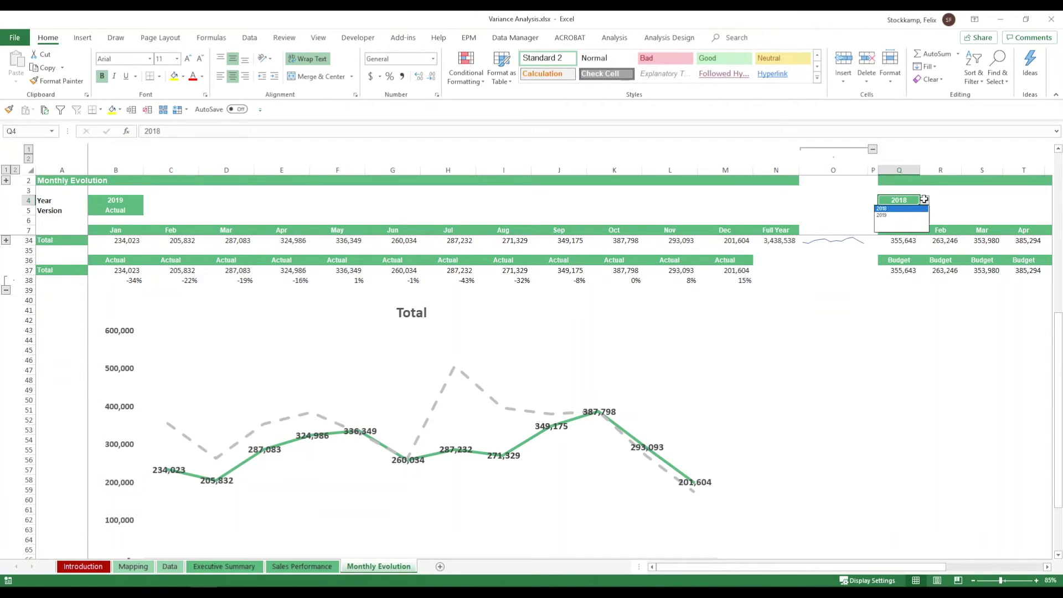
click(899, 215)
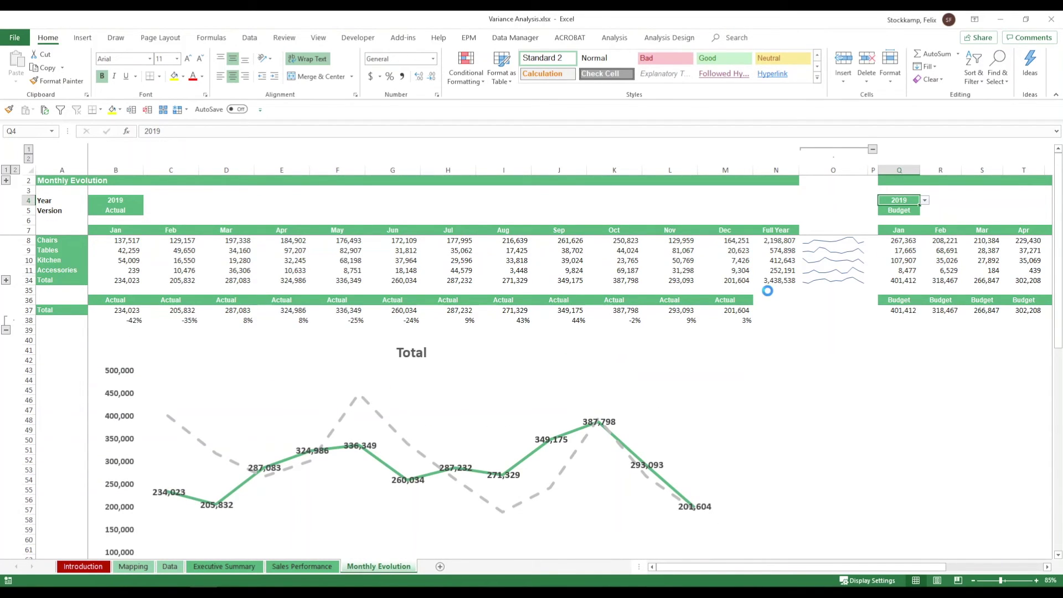
scroll(767, 291, down, 1)
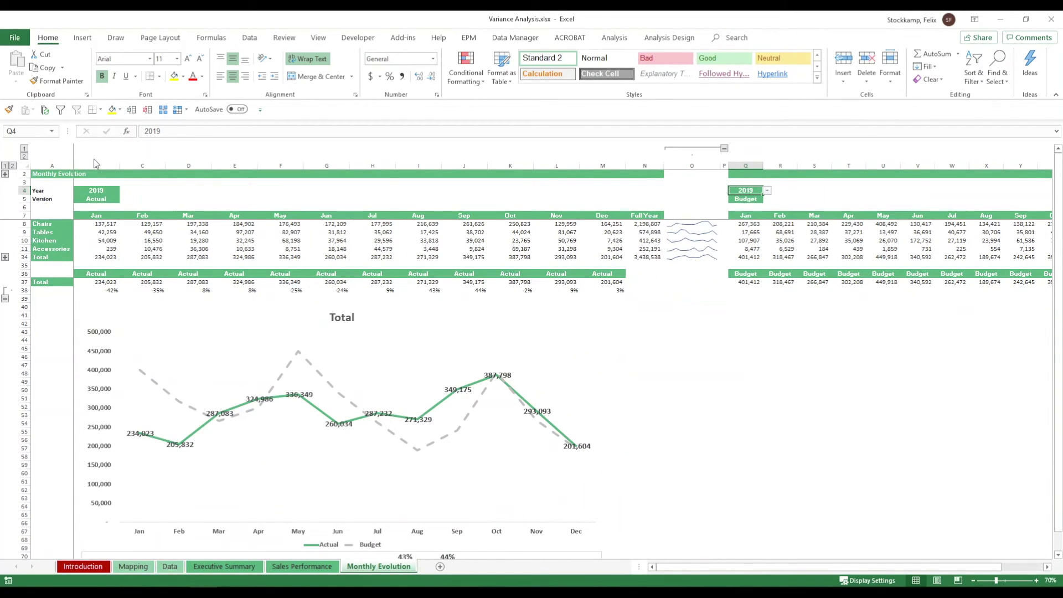
drag(95, 165, 645, 191)
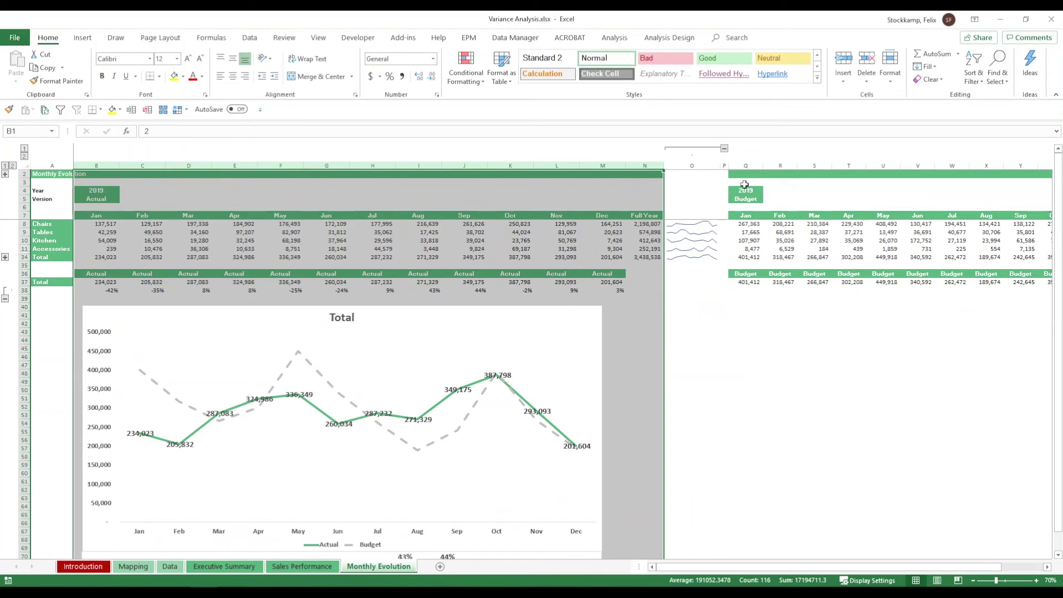
drag(748, 165, 979, 178)
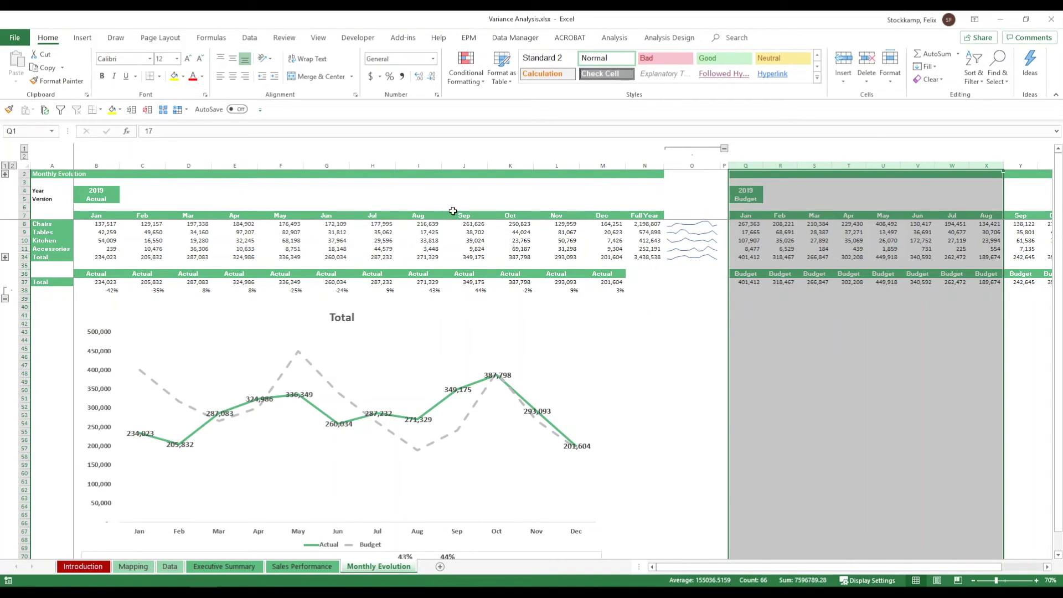
click(744, 199)
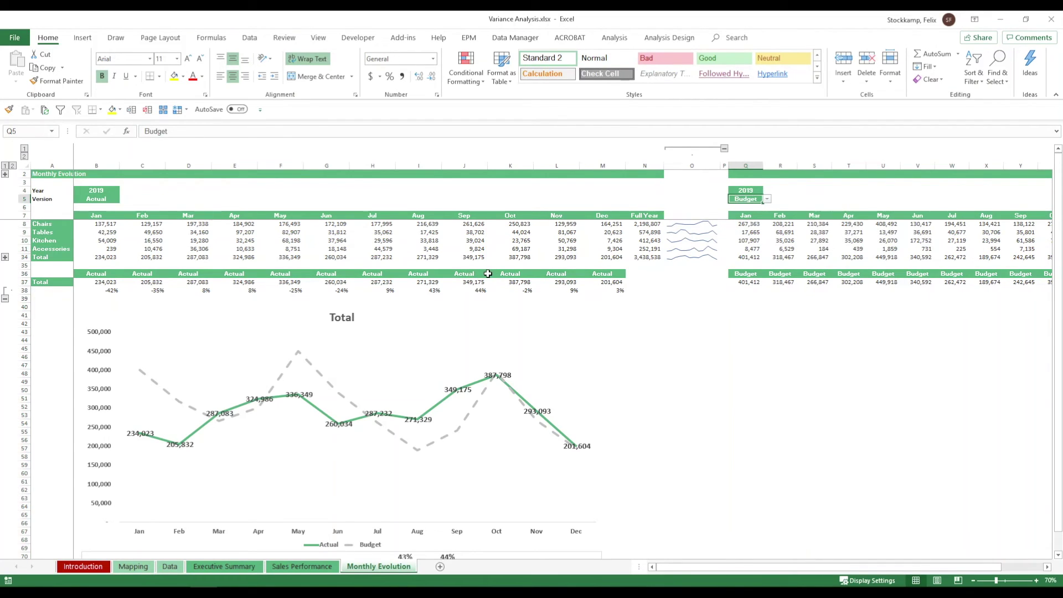
scroll(488, 274, down, 4)
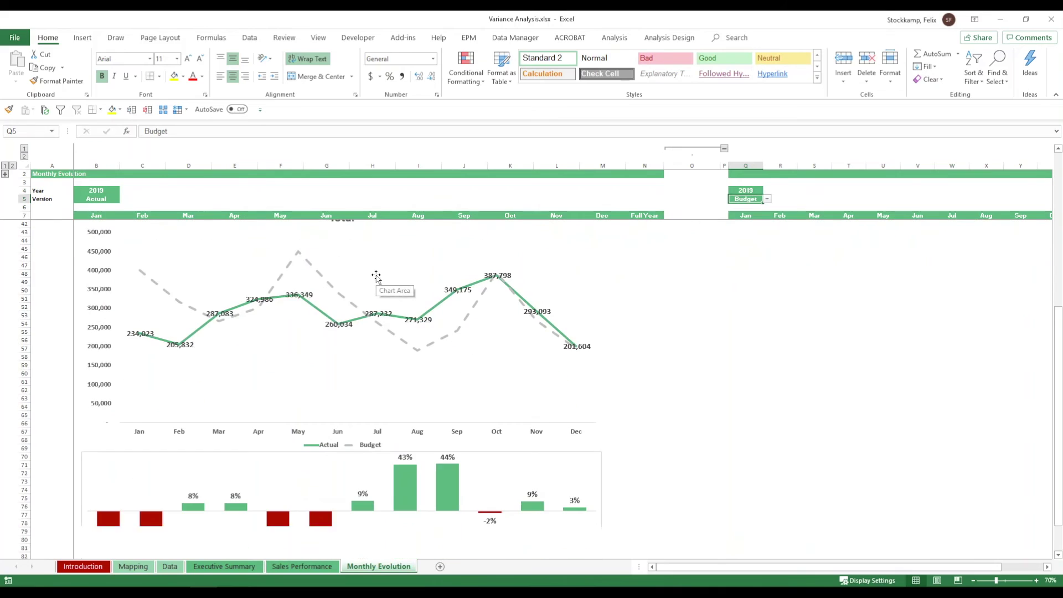
scroll(376, 275, down, 1)
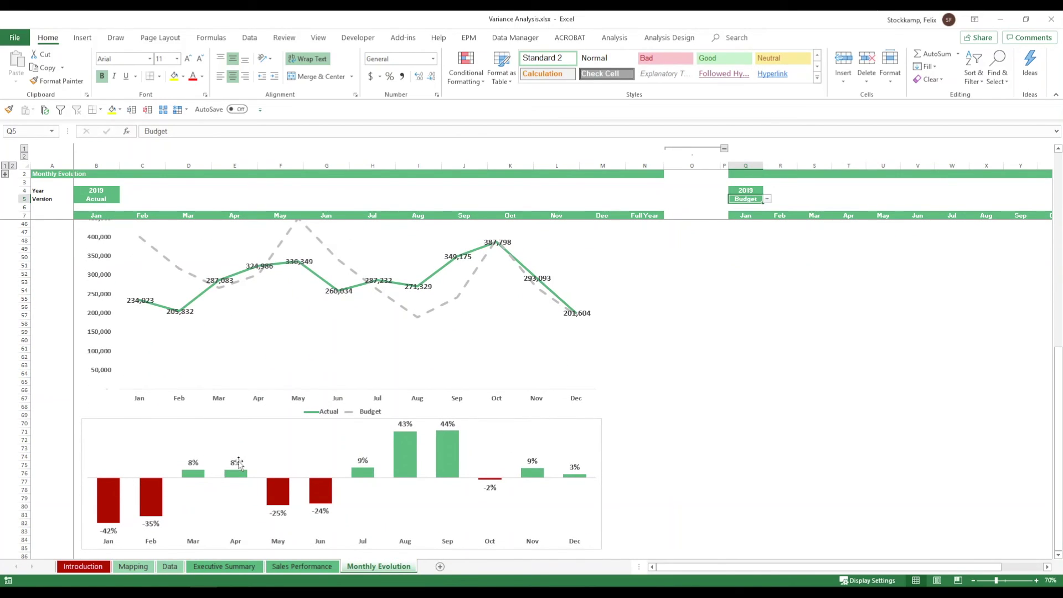
mouse_move(249, 479)
mouse_move(143, 500)
mouse_move(153, 312)
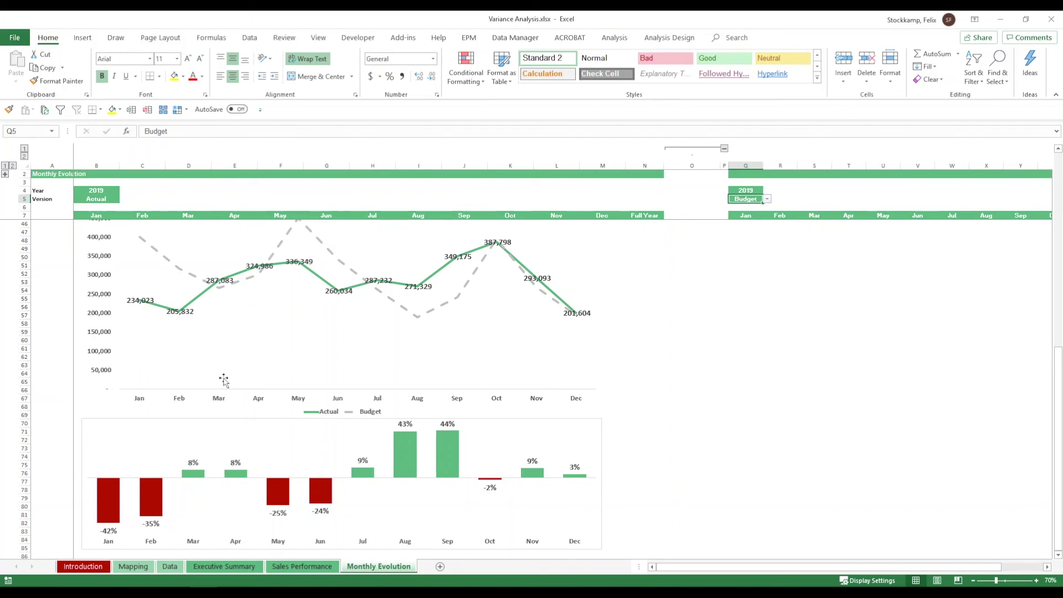